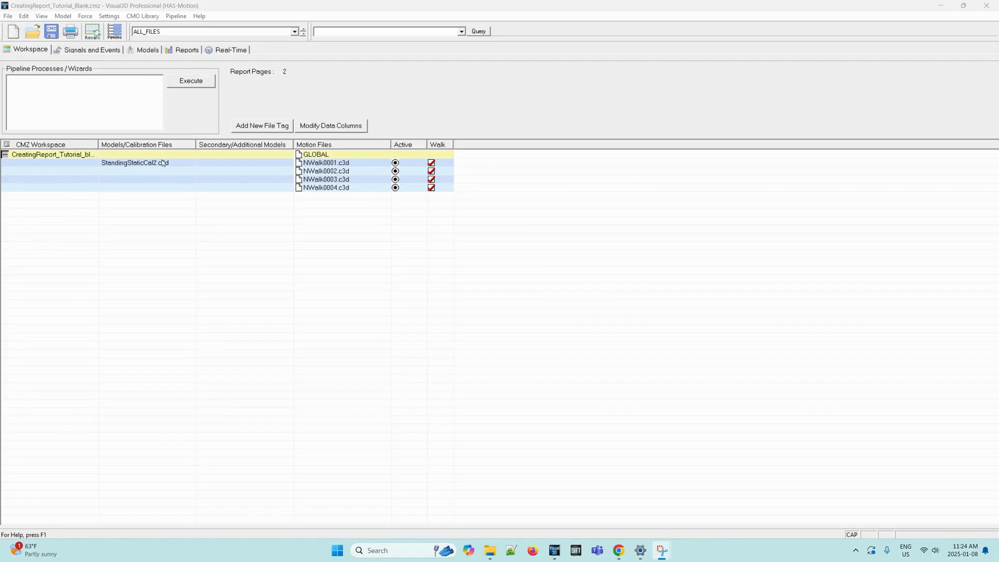
- Load the NWalk0001.c3d trial in the 3D viewer and play back its walking motion
left_click(114, 53)
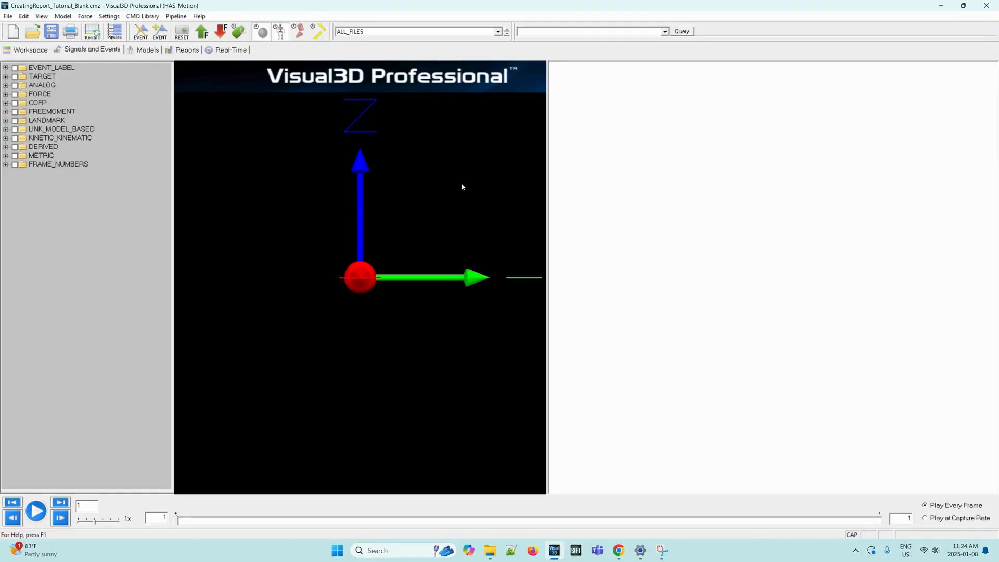
left_click_drag(461, 184, 434, 199)
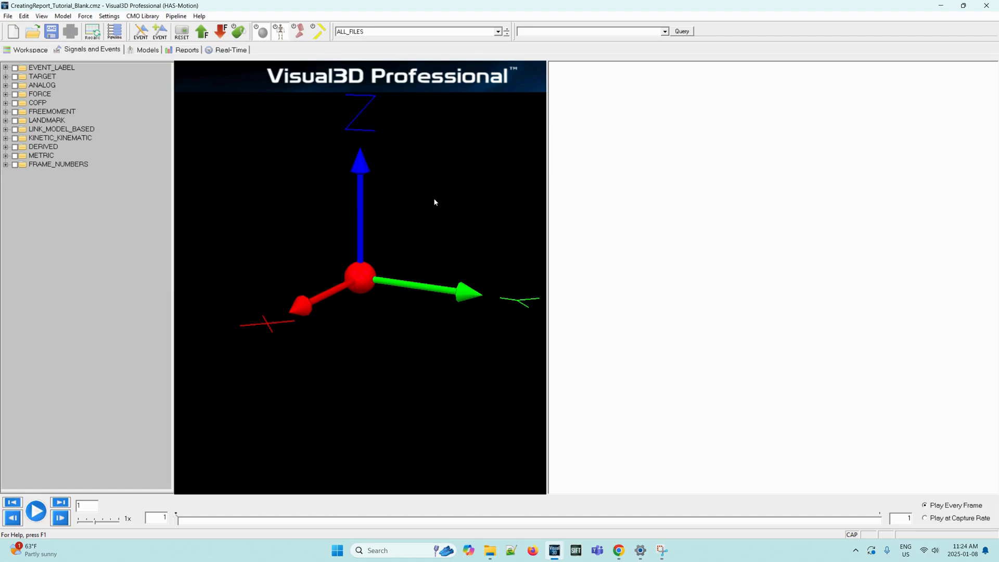
scroll(435, 202, "down", 5)
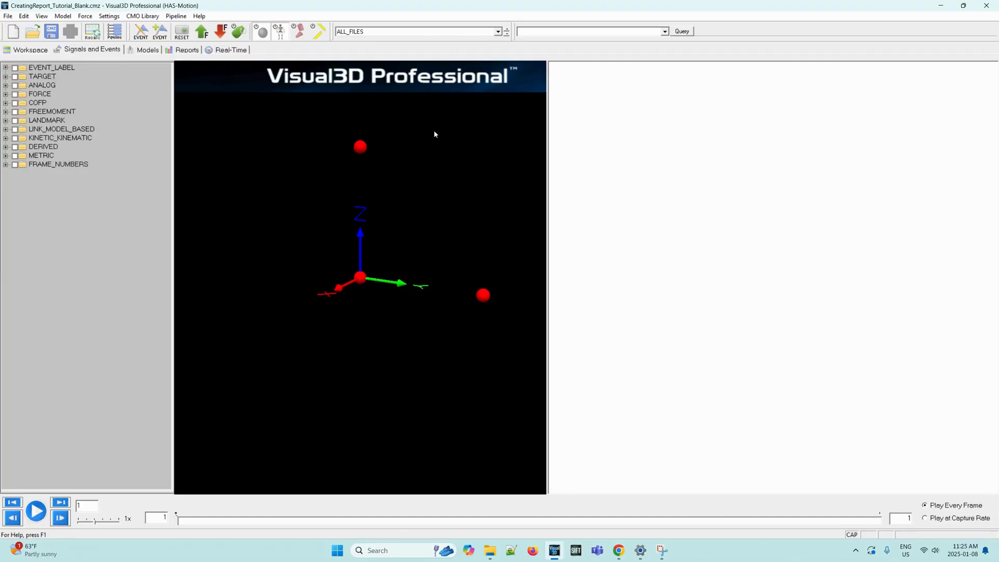
left_click(416, 33)
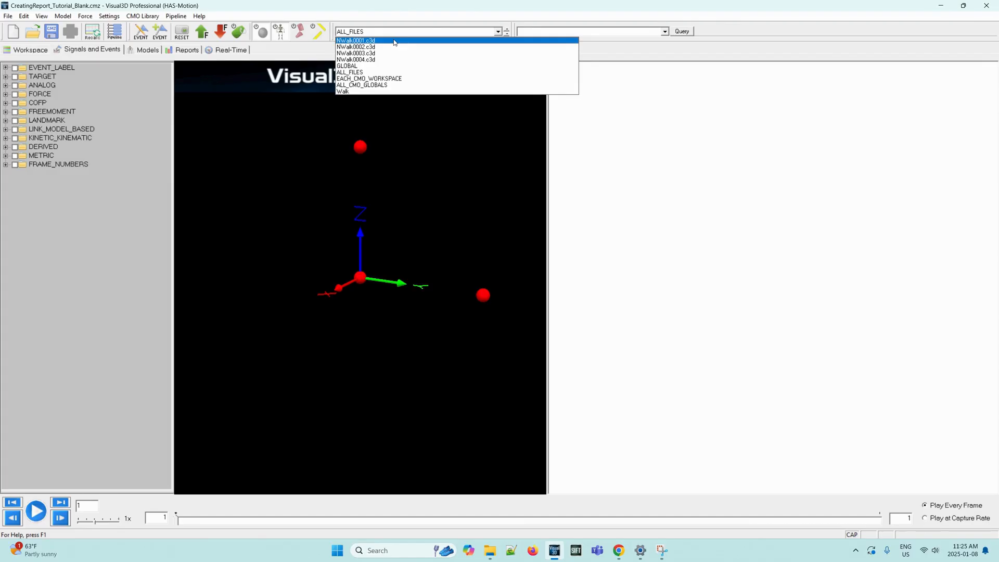
left_click(394, 43)
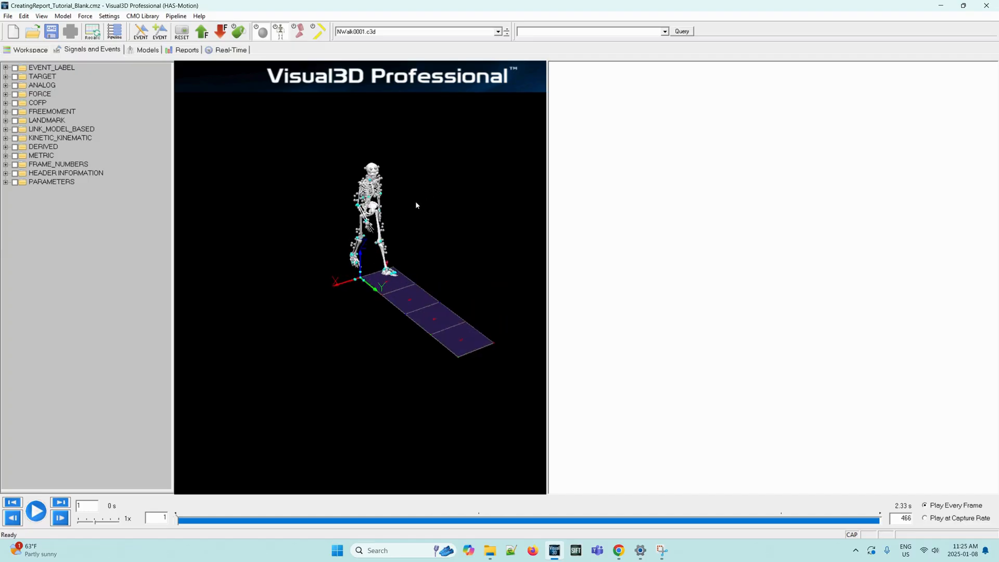
left_click(40, 511)
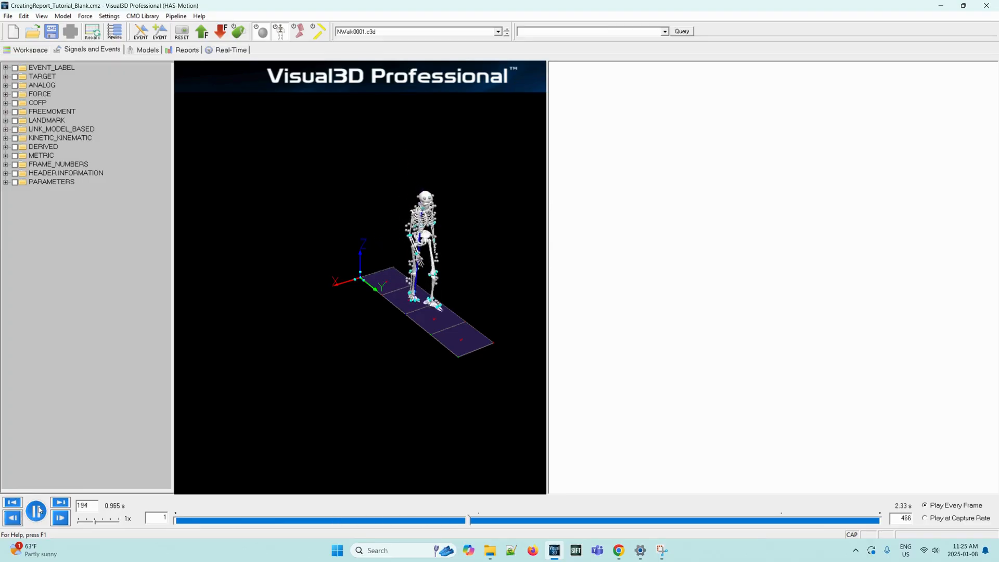
left_click(36, 510)
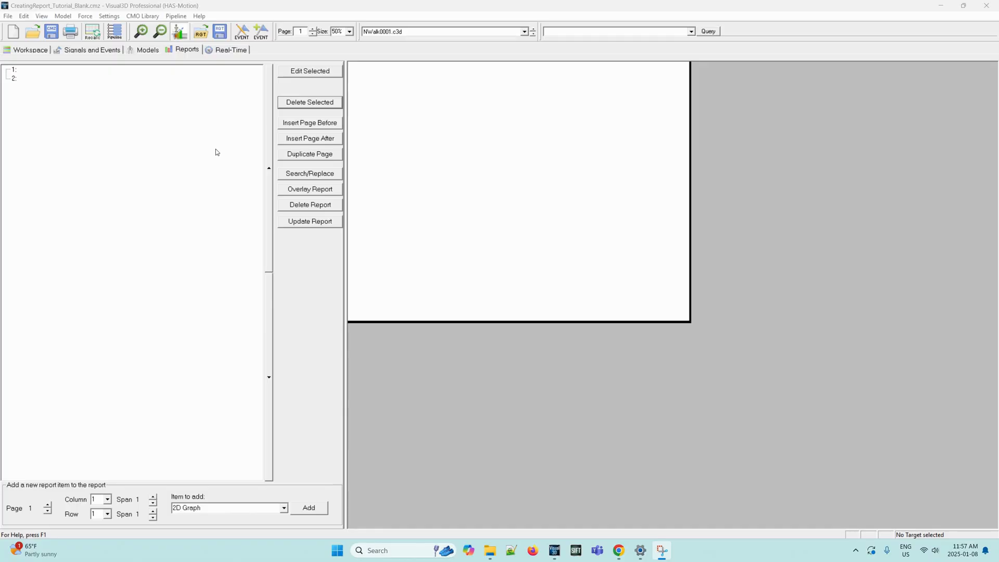
- Add a Temporal and Distance Metrics item to report page 1 with strict event label sequence validation enabled
left_click(227, 344)
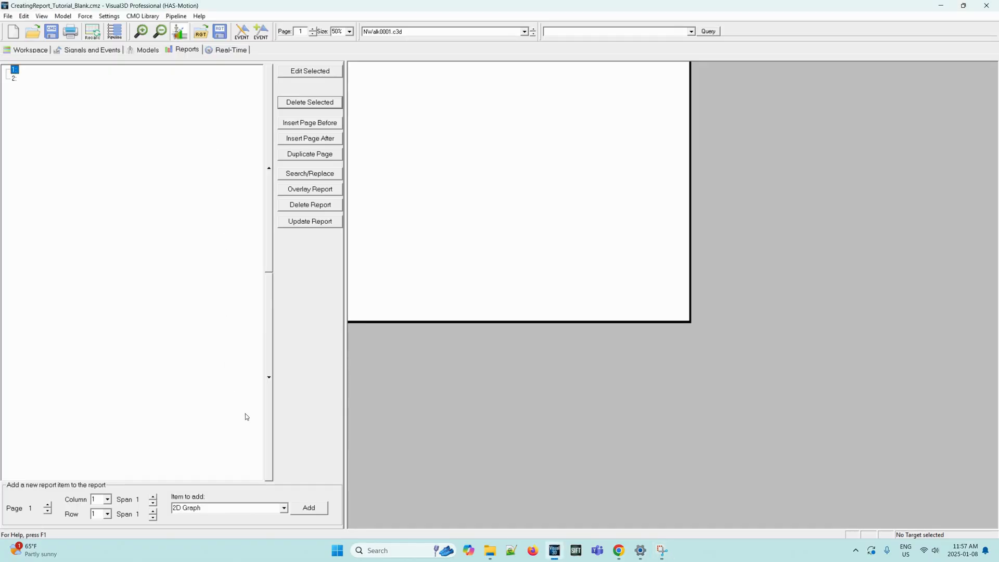
left_click(284, 509)
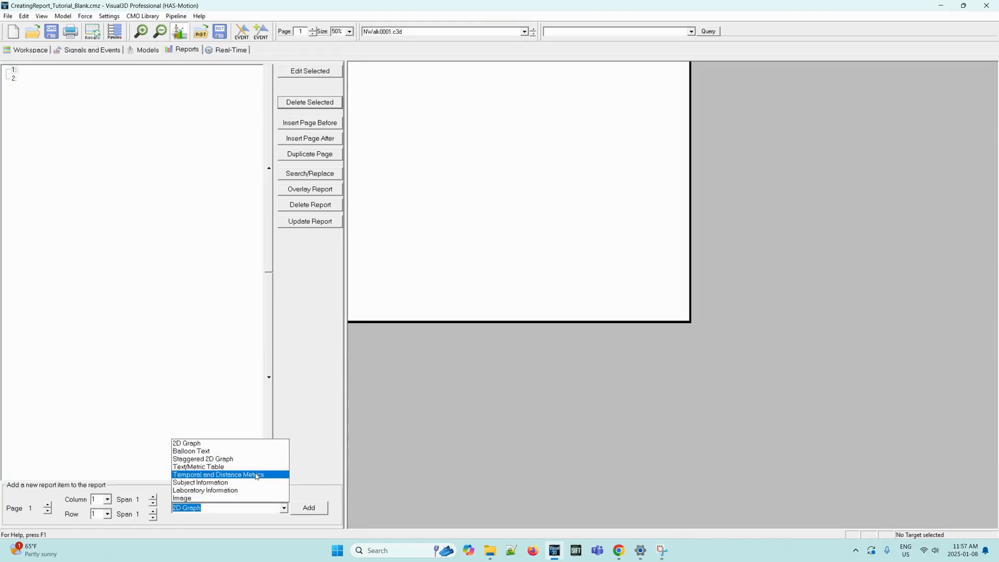
left_click(256, 476)
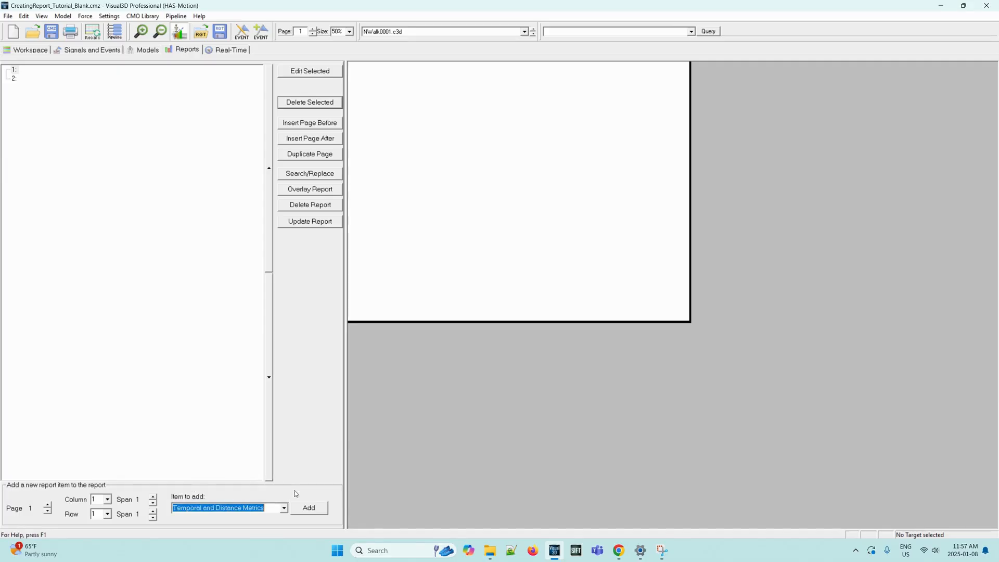
left_click(323, 511)
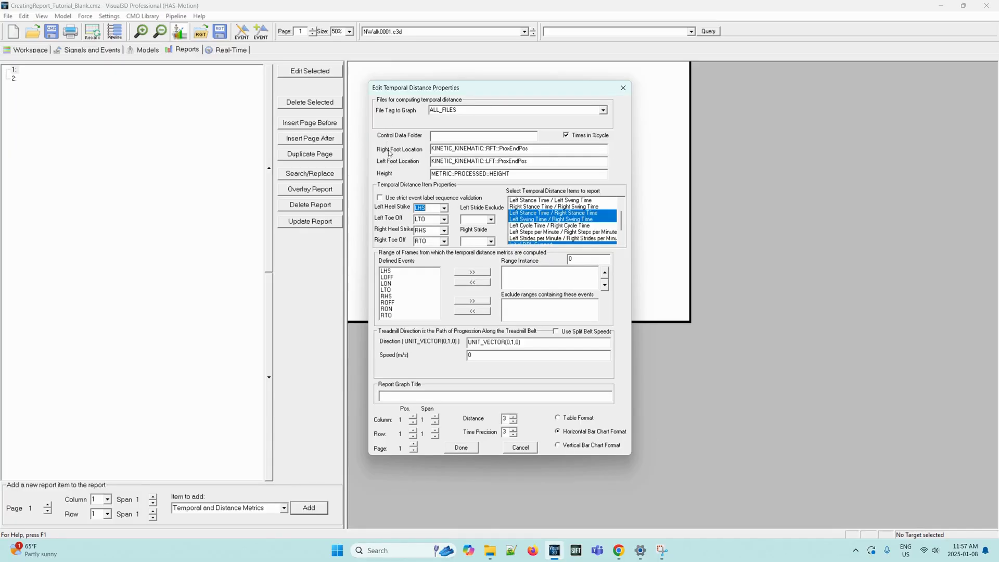
left_click(380, 197)
left_click(500, 355)
left_click(475, 446)
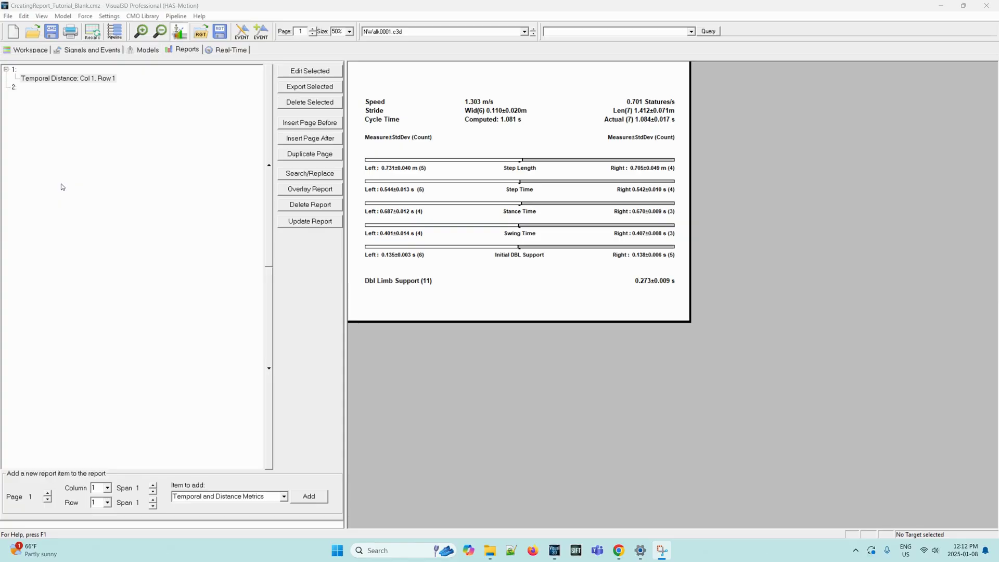
- Edit page 1's Temporal Distance item to also report left and right stance/swing times, cycle time, steps per minute and strides per minute
left_click(85, 82)
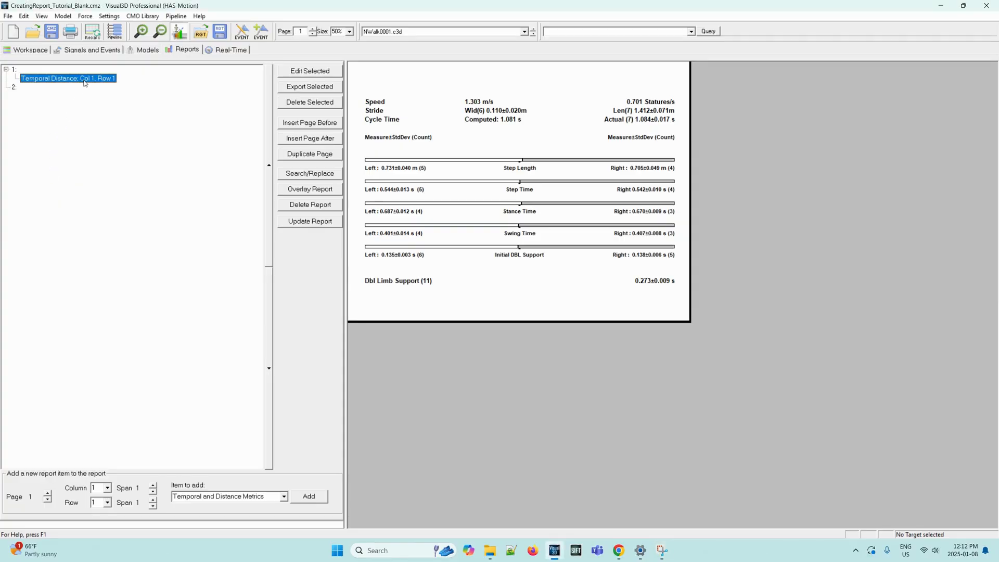
left_click(294, 72)
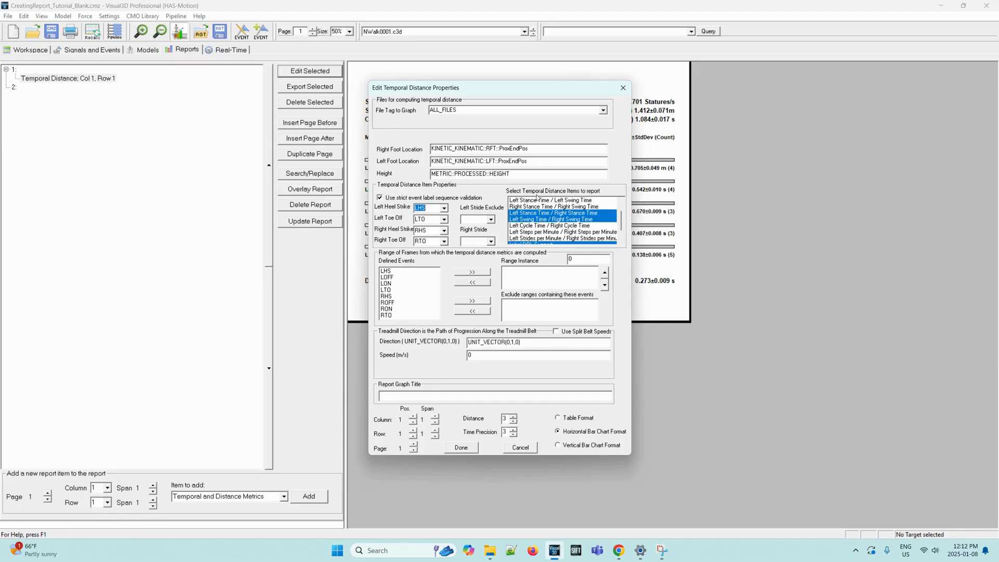
left_click(531, 201)
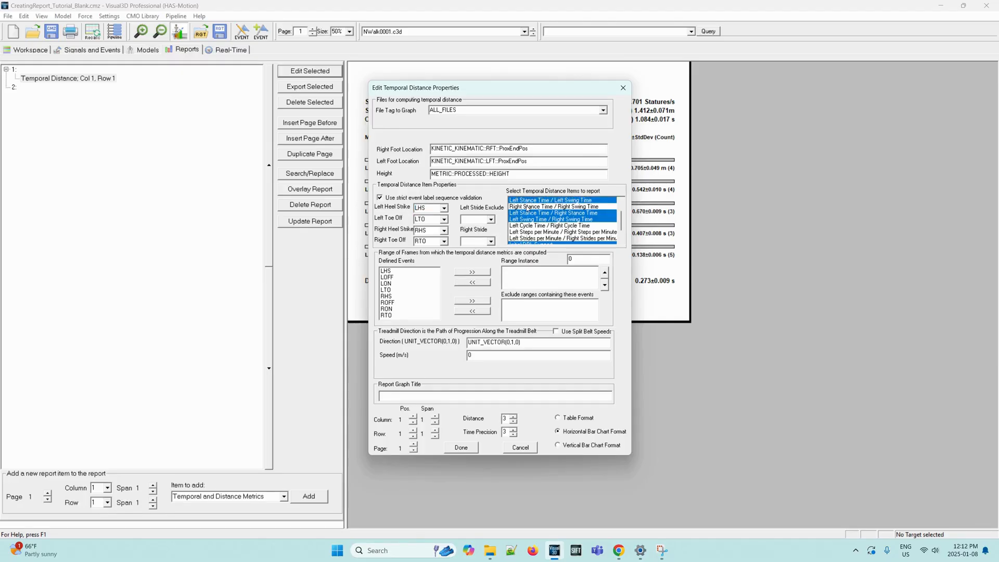
left_click(530, 207)
left_click(535, 226)
left_click(534, 232)
left_click(534, 238)
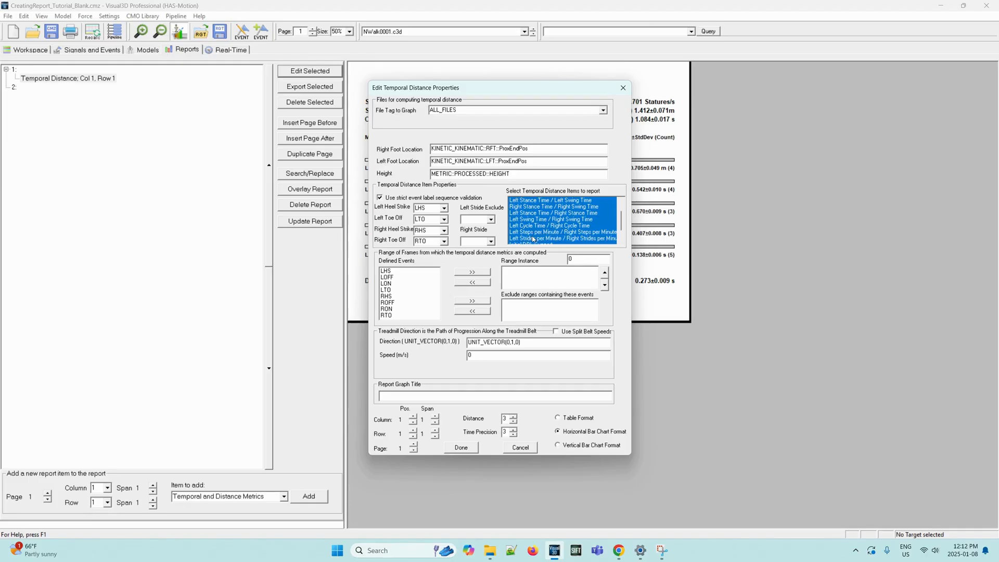
left_click(530, 243)
left_click(530, 239)
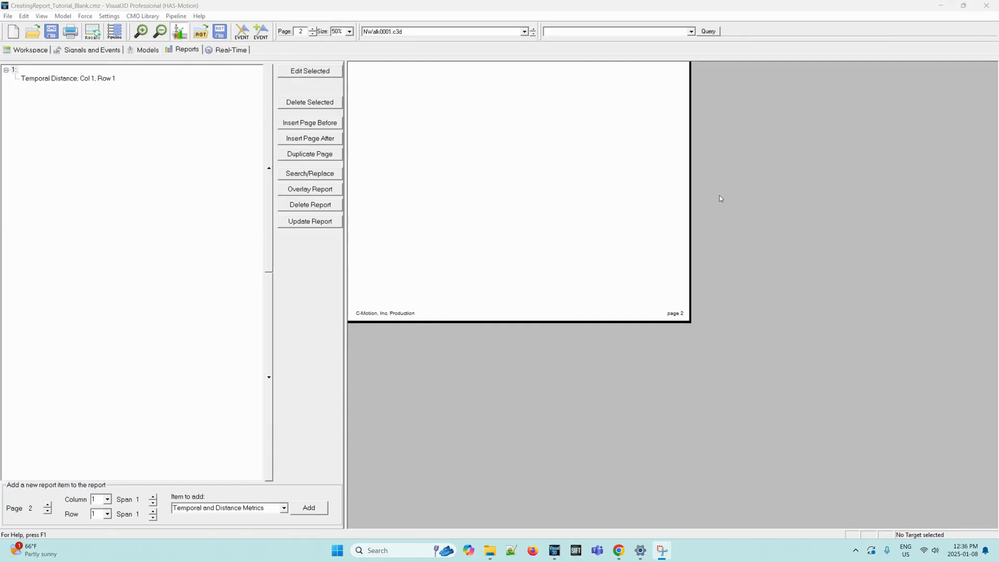
- Insert a report page after the current one and start a new 2D Graph on page 2
left_click(313, 142)
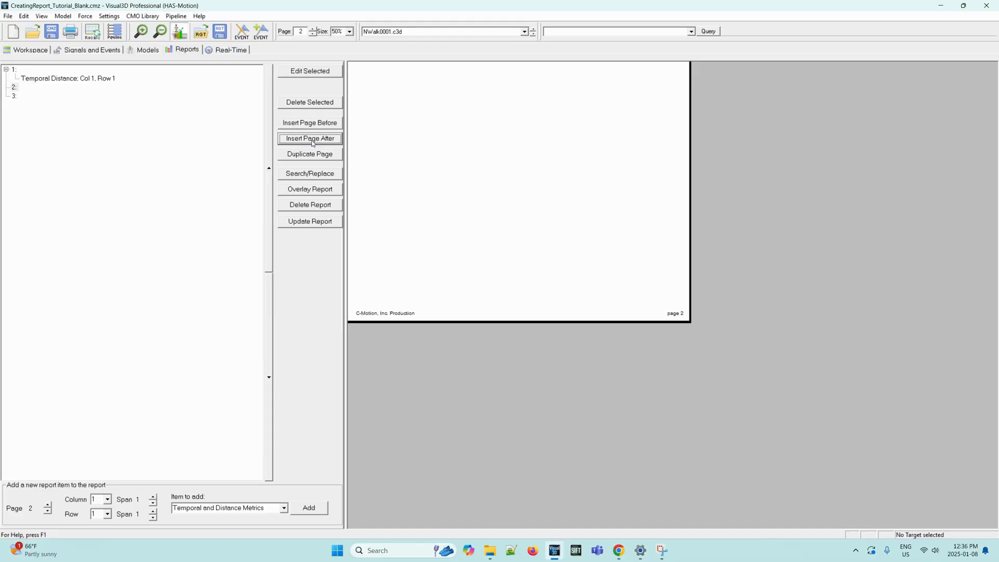
left_click(15, 87)
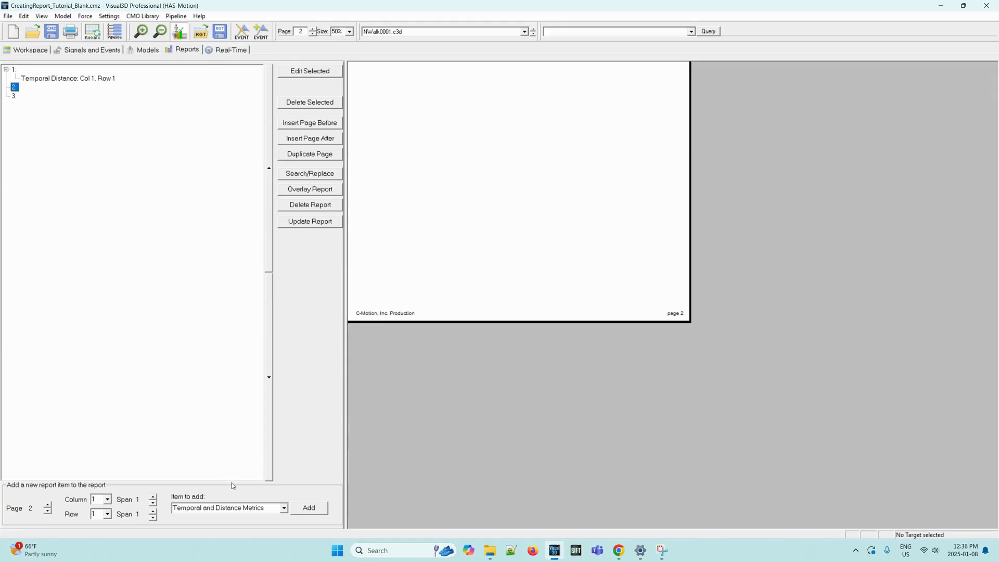
left_click(284, 508)
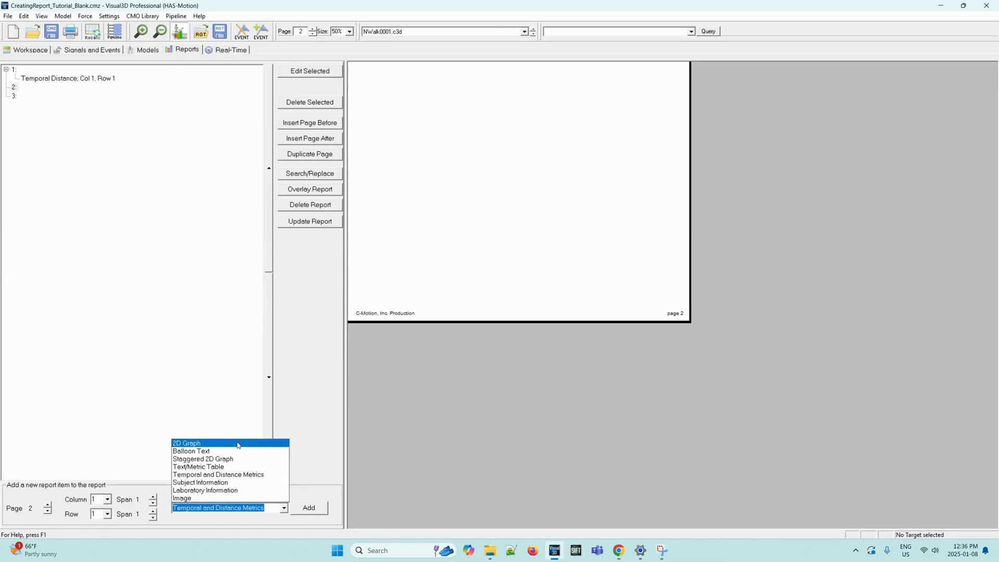
left_click(237, 444)
left_click(323, 508)
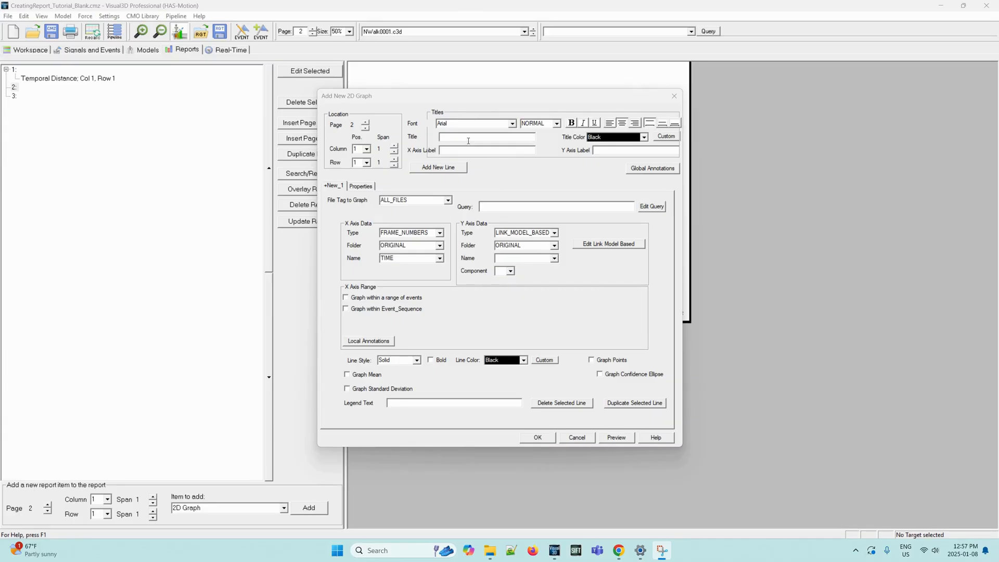
left_click_drag(486, 95, 651, 98)
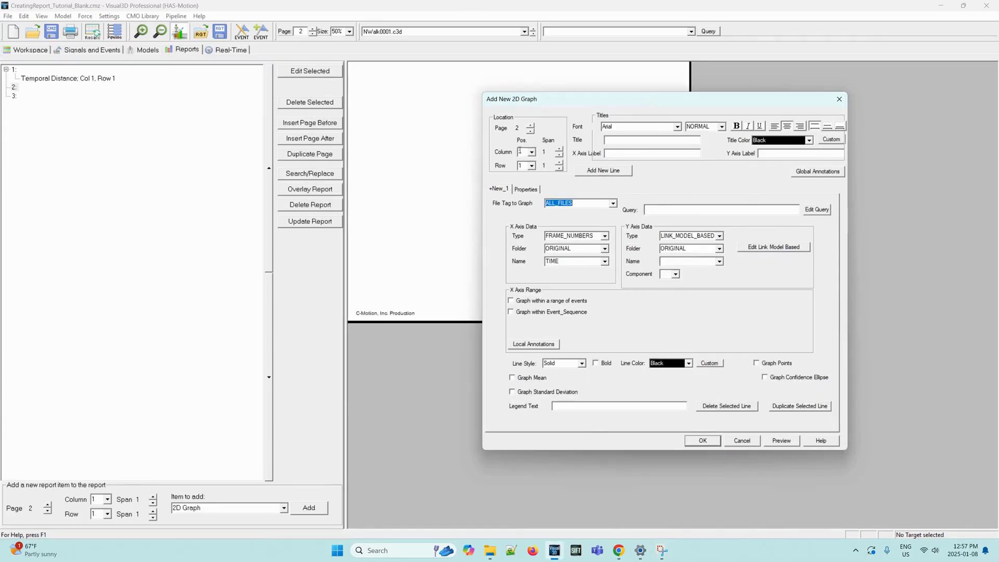
- Title the graph "Sagittal Knee Kinematics" and label the X axis "Normalized (% gait cycle)" and the Y axis "Extension/Flexion (degrees)"
left_click(644, 138)
type("Sagittal Knee Kinematics")
key("Tab")
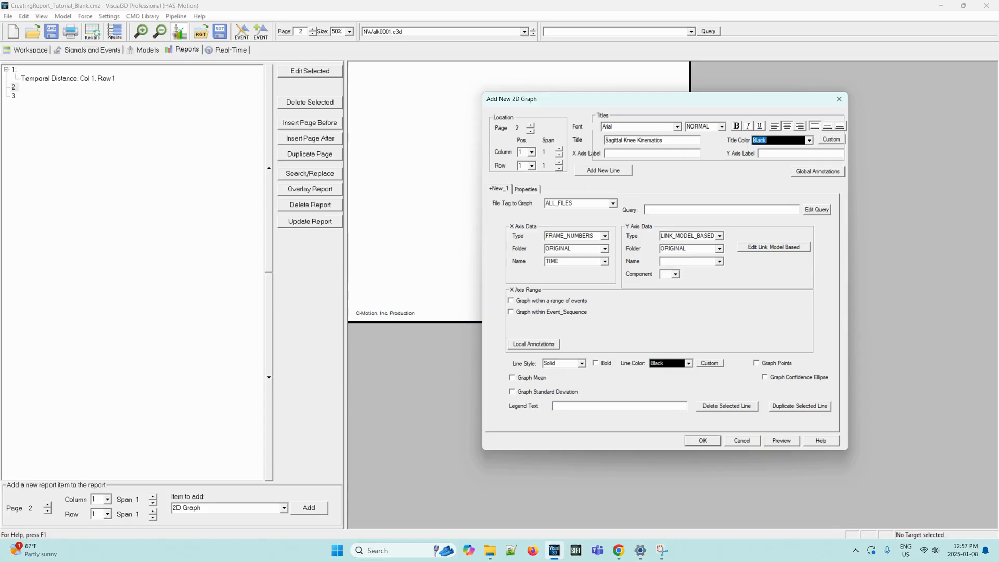
left_click(617, 154)
type("Normalized (% gait cycl")
key("BackSpace")
type("Extension/F")
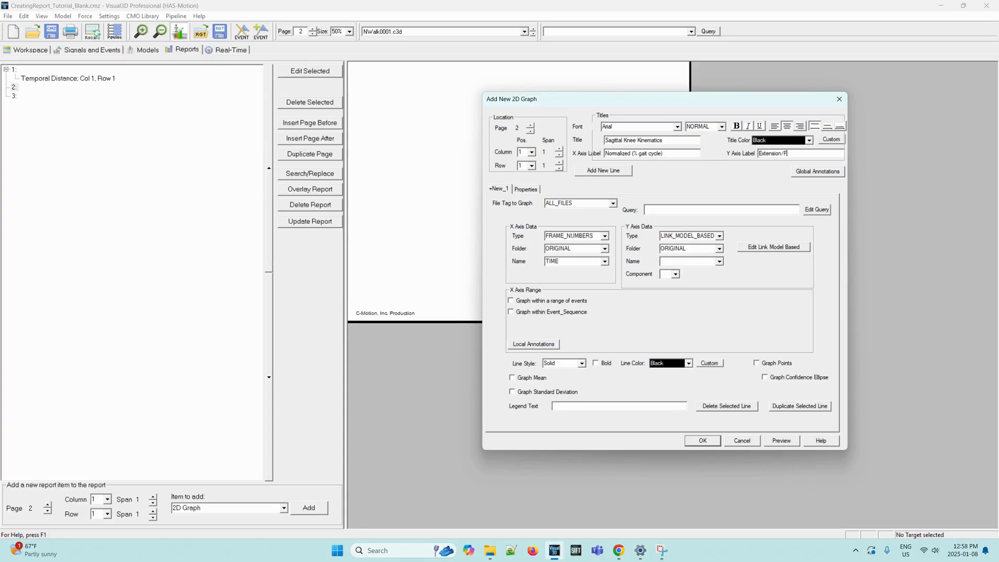
type("lexion (degrees)")
- Set the graph's file tag to Walk and its X-axis data name to FRAMES
left_click(612, 203)
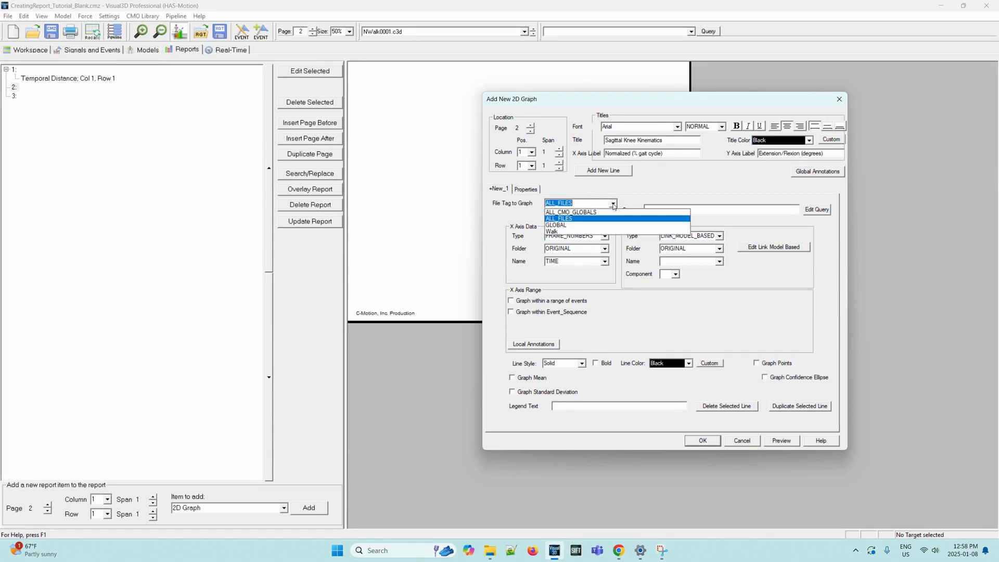
left_click(581, 232)
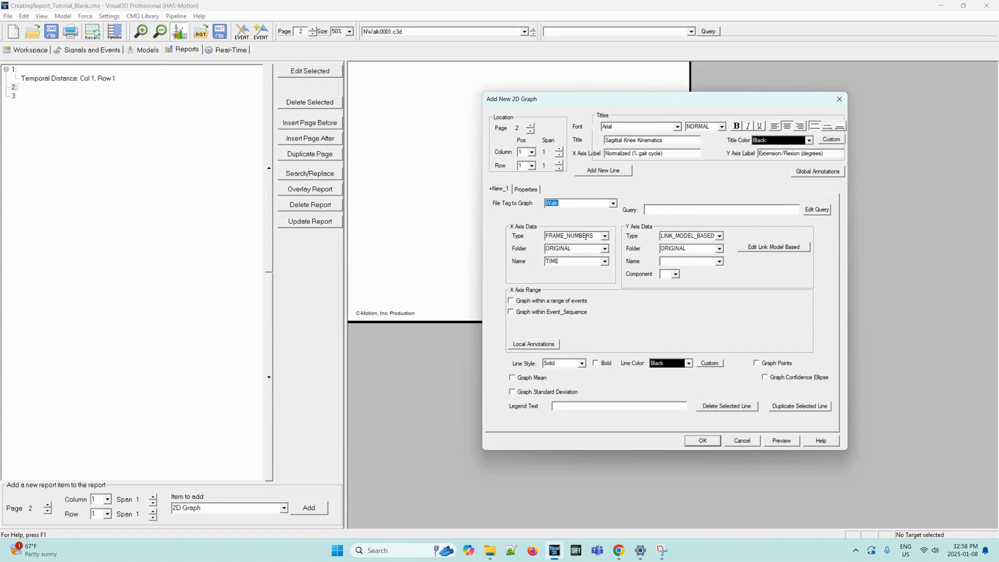
left_click(604, 261)
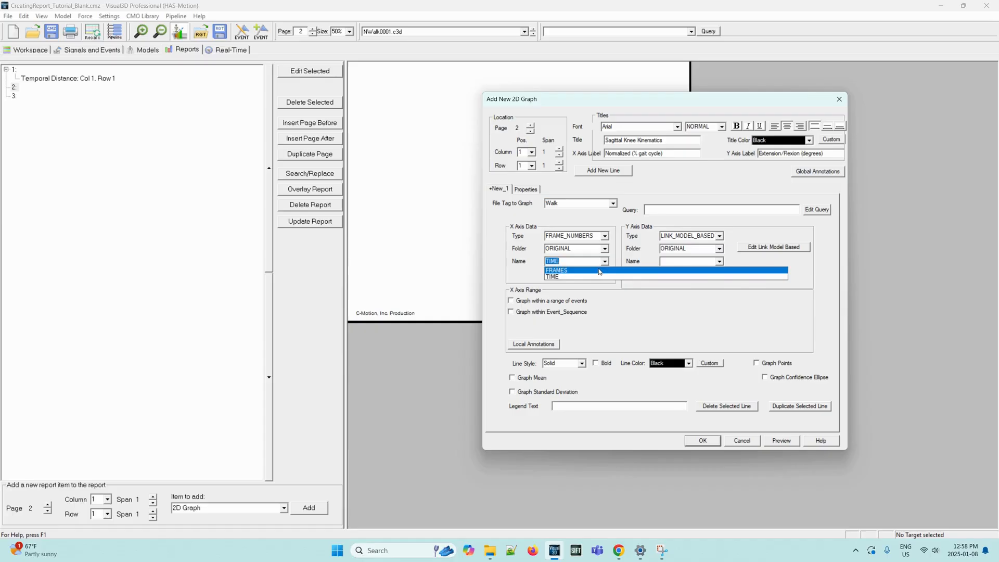
left_click(600, 270)
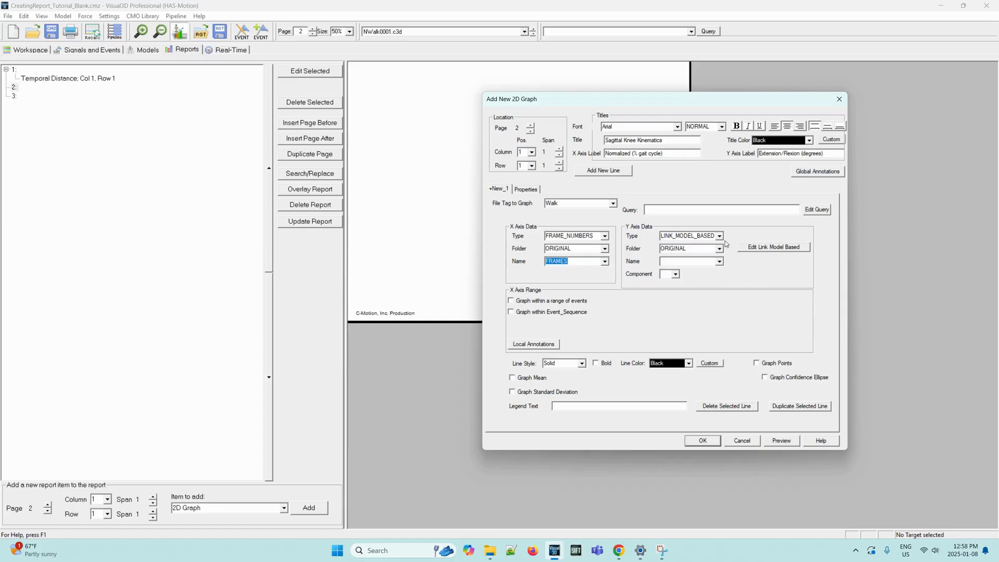
- Choose the LINK_MODEL_BASED signal Left_Knee_Angle as the graph's Y-axis data
left_click(719, 260)
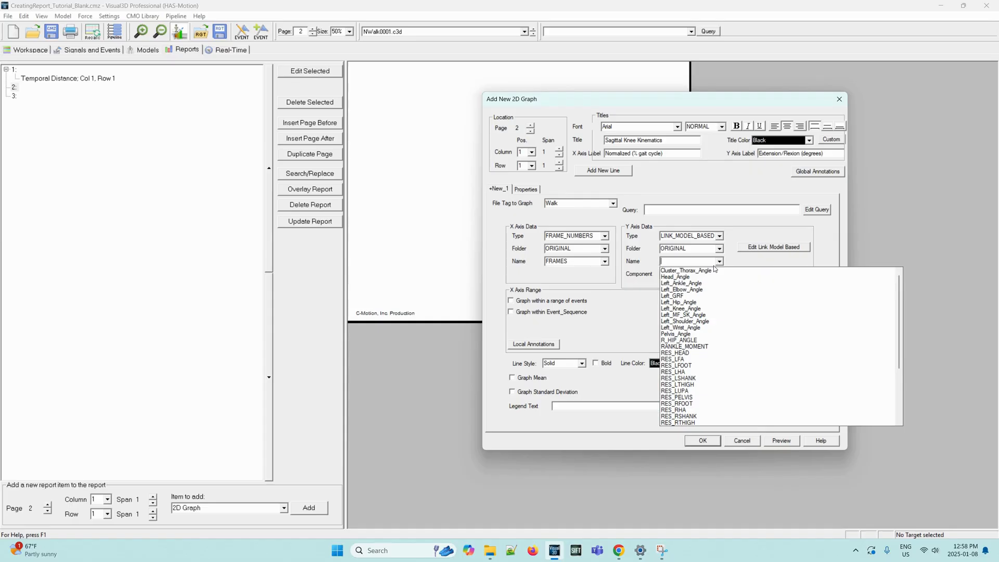
type("Left")
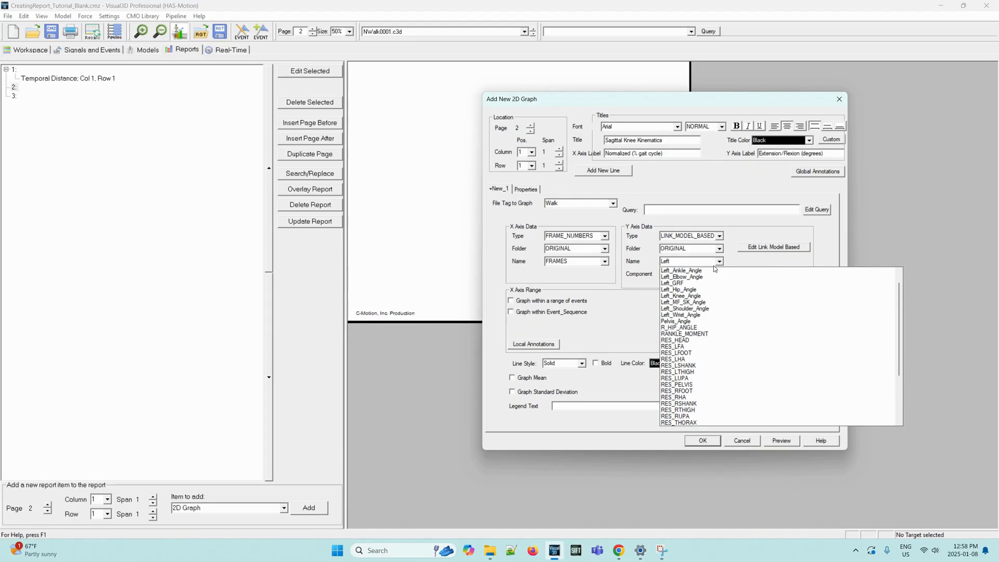
type("_Kn")
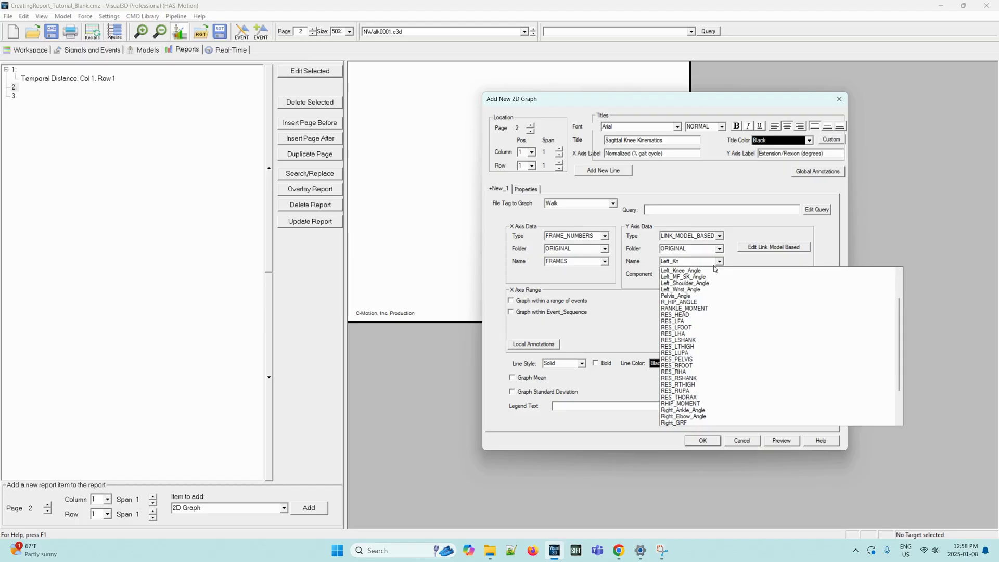
left_click(708, 269)
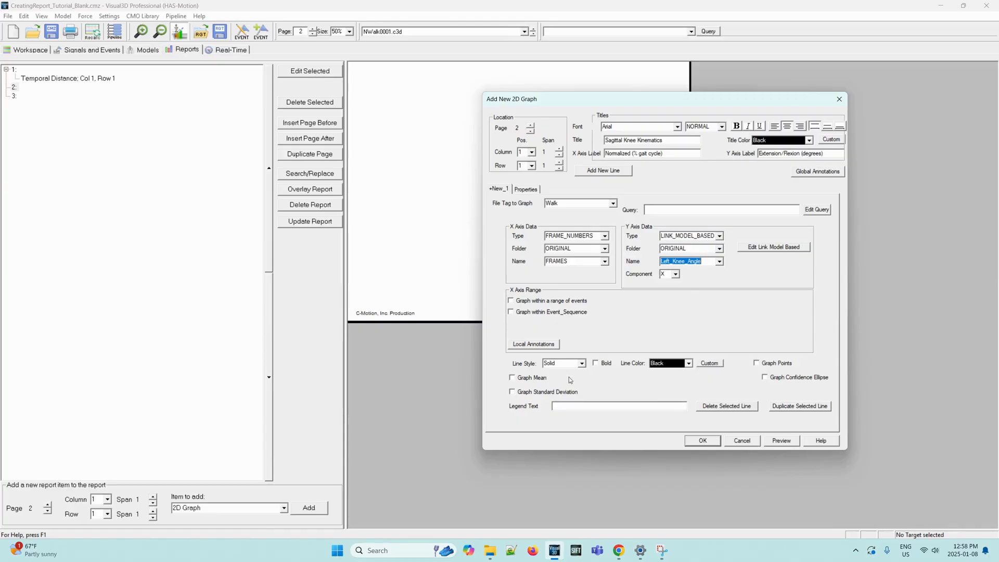
- Set the knee-angle line's color to green and enable graphing of its mean and standard deviation
left_click(688, 363)
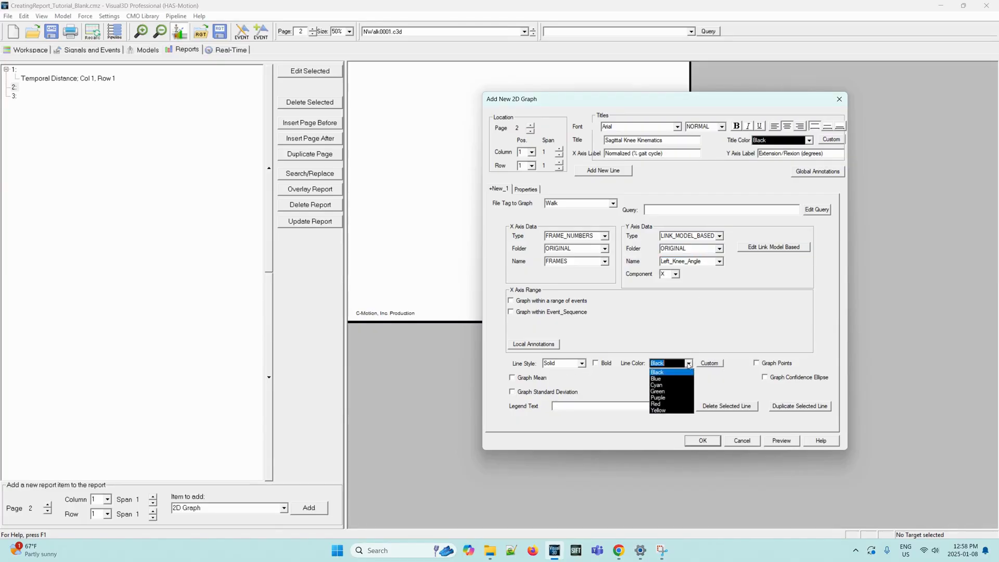
left_click(661, 391)
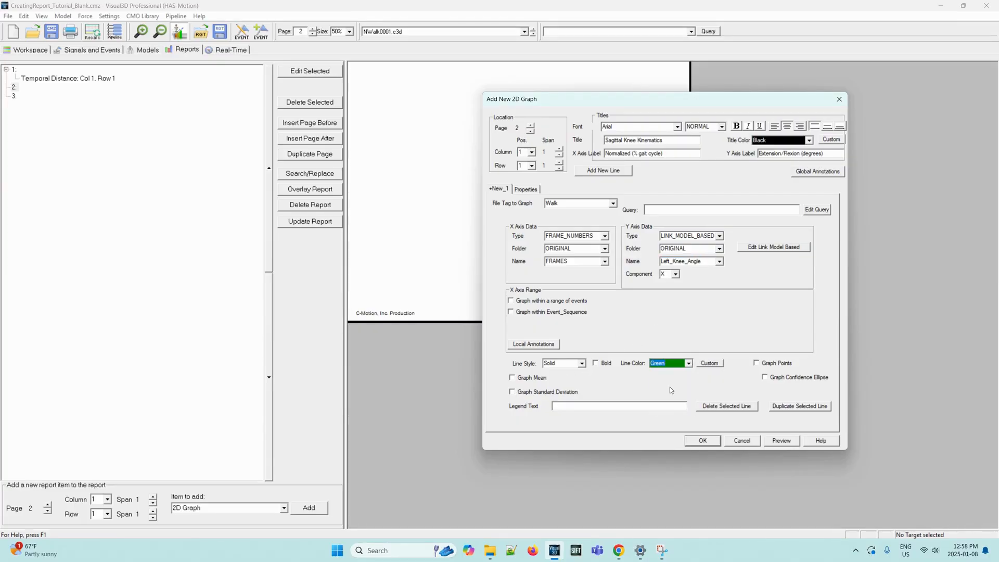
left_click(516, 378)
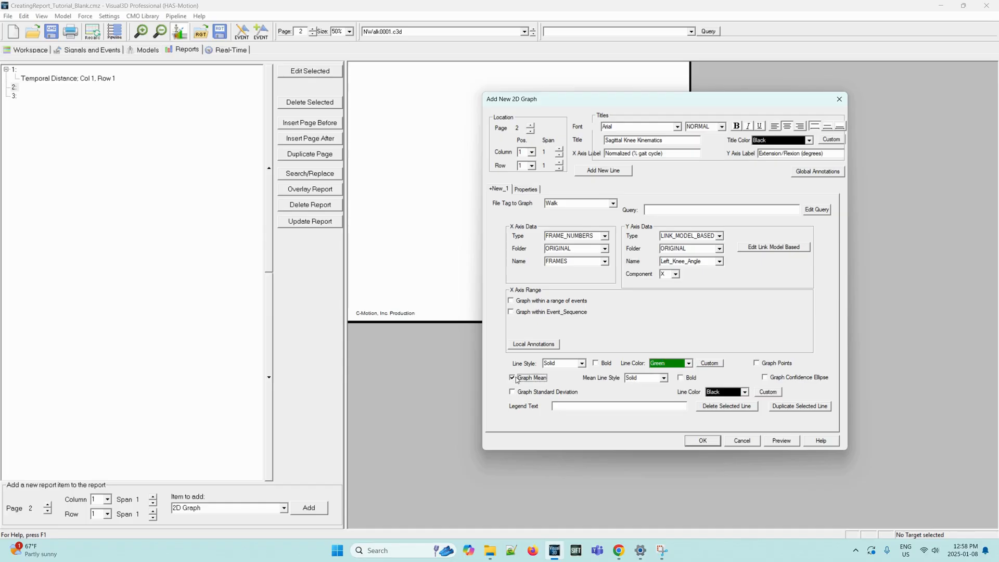
left_click(513, 392)
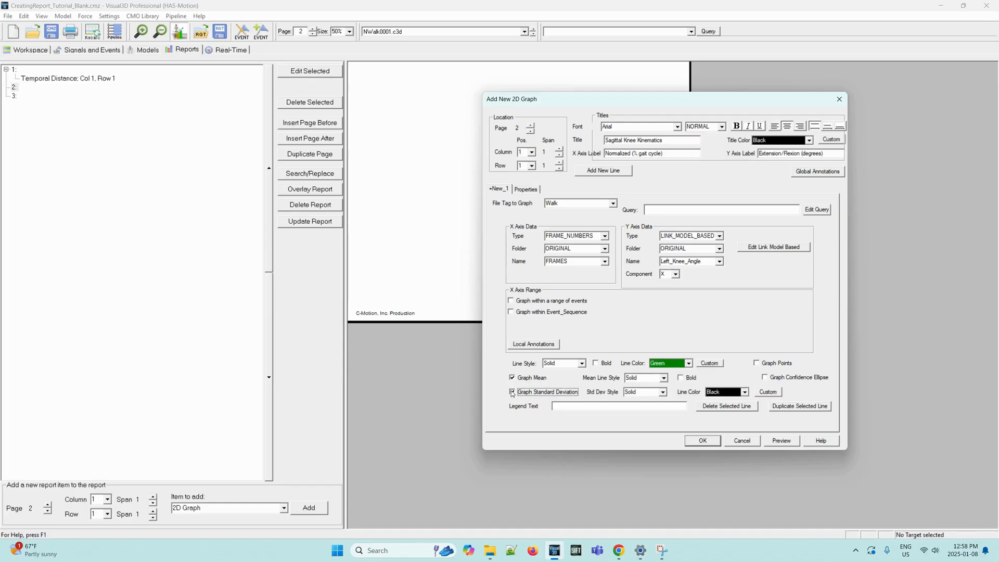
- Restrict the graph to a range of events that begins at LHS and ends at LHS
left_click(511, 300)
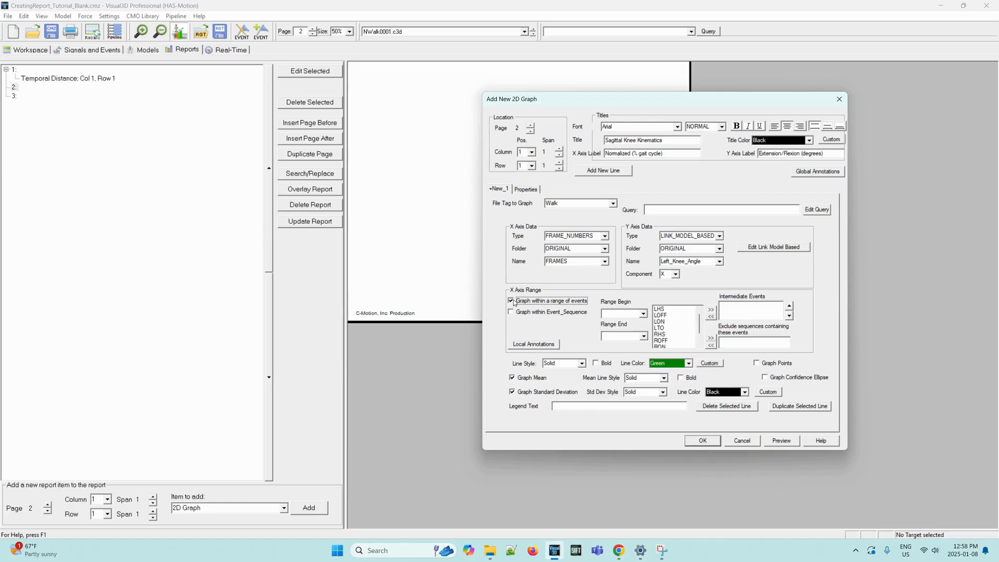
left_click(612, 316)
type("LHSLHS")
left_click(645, 314)
left_click(631, 323)
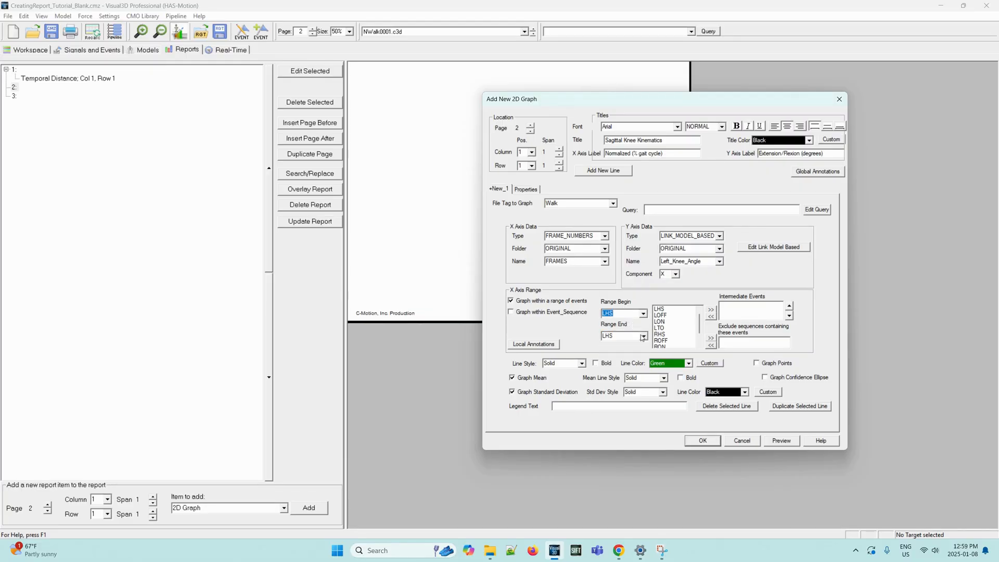
left_click(643, 337)
left_click(631, 345)
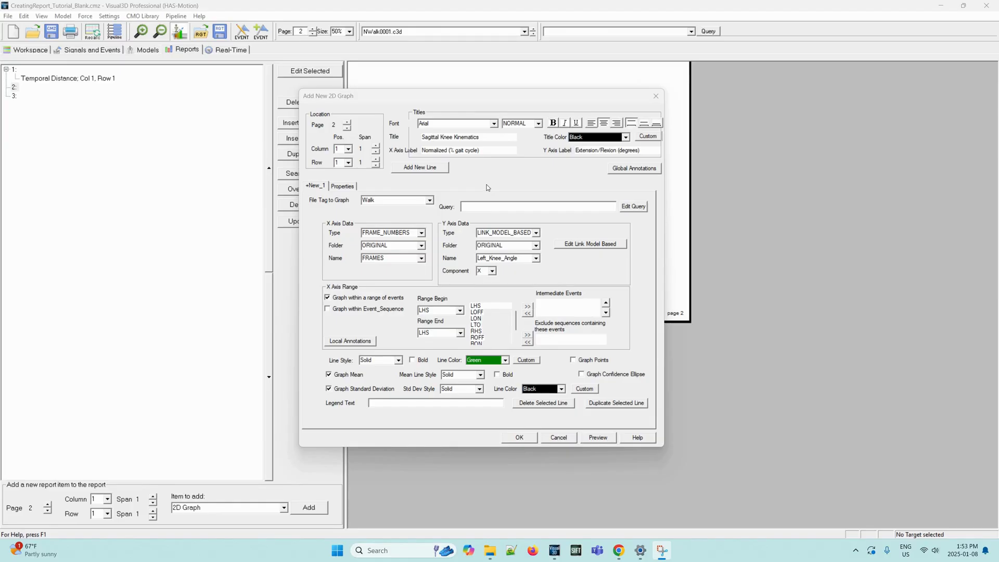
- Start a new local annotation styled as a vertical line, colored purple and sized Large
left_click(356, 344)
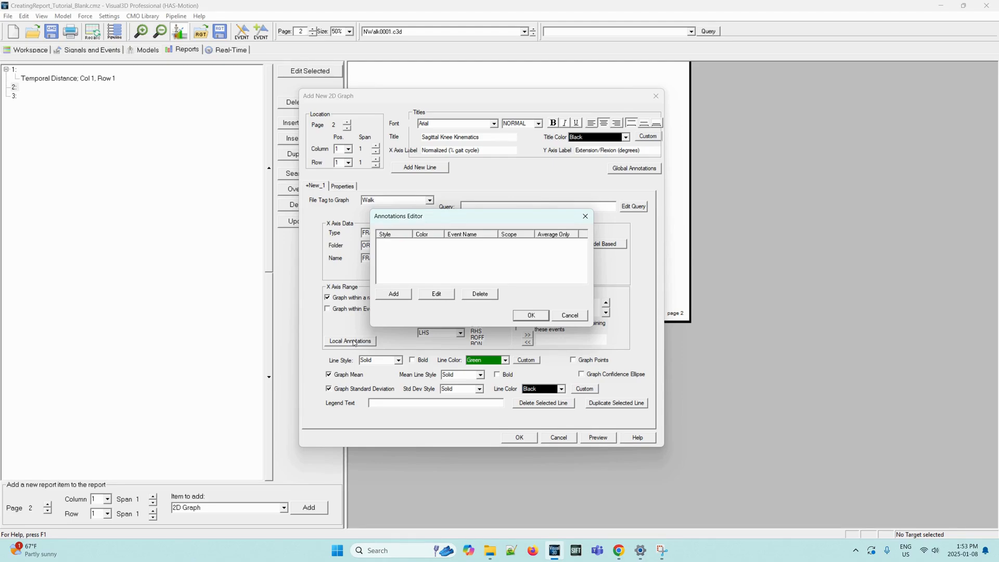
left_click(393, 294)
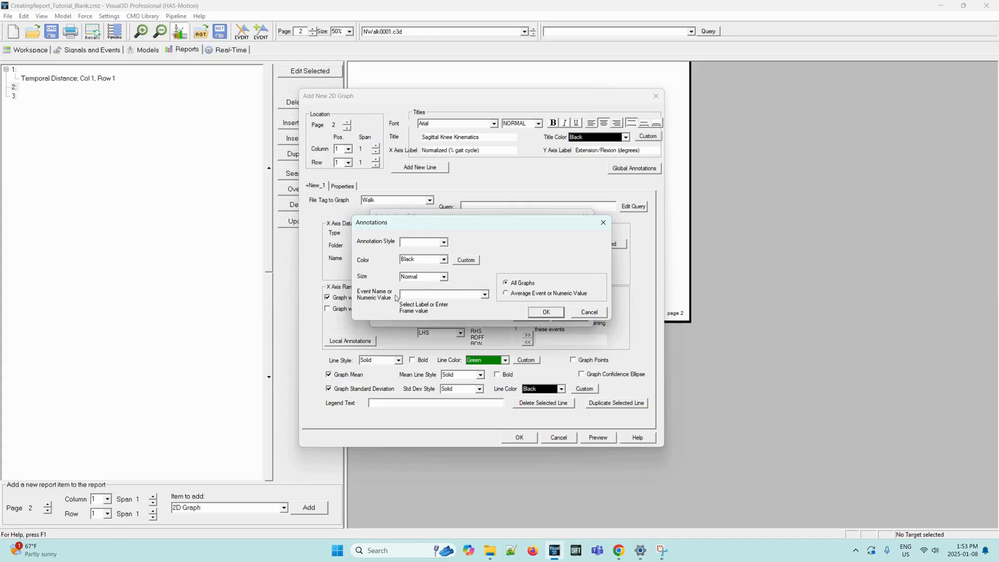
left_click(445, 243)
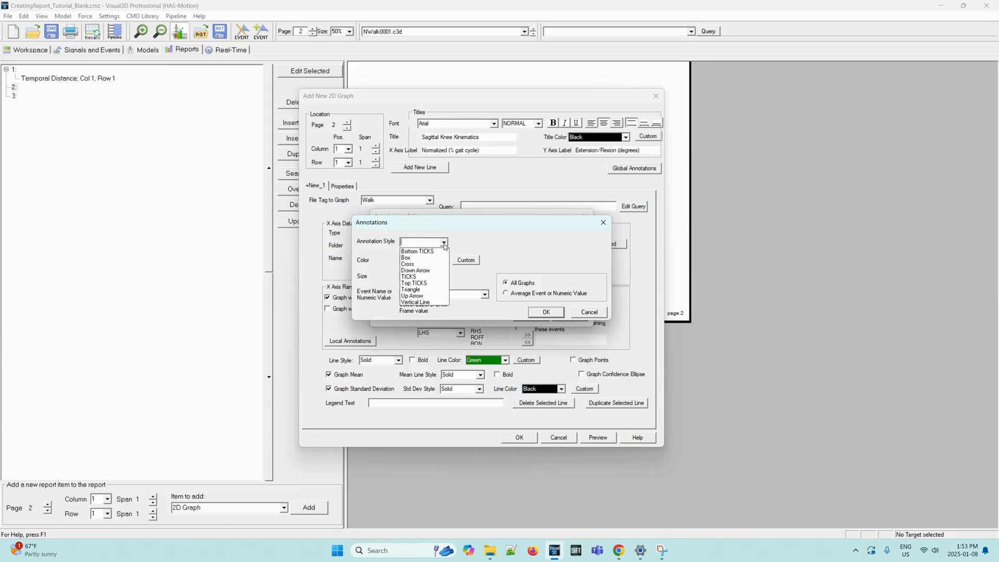
left_click(416, 303)
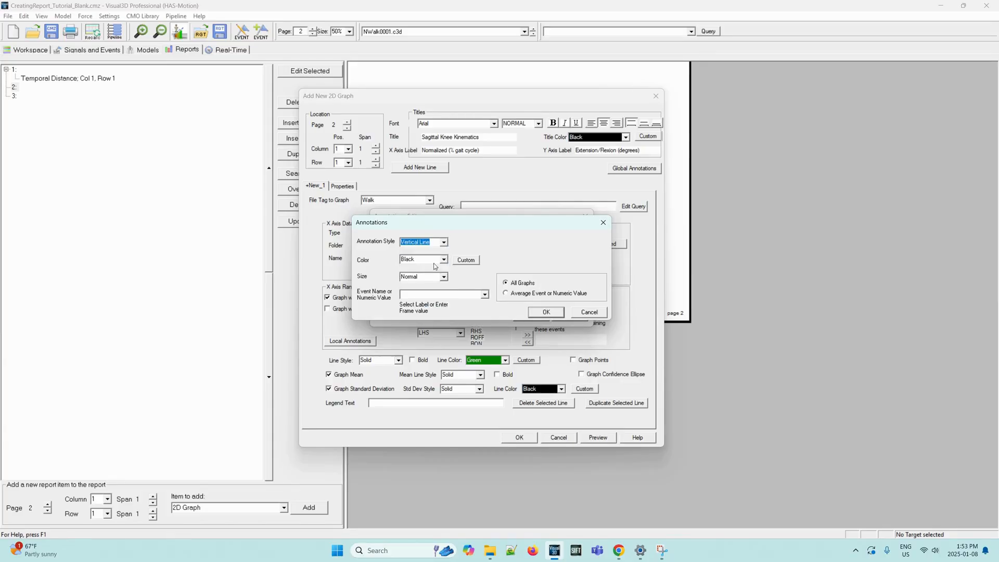
left_click(443, 260)
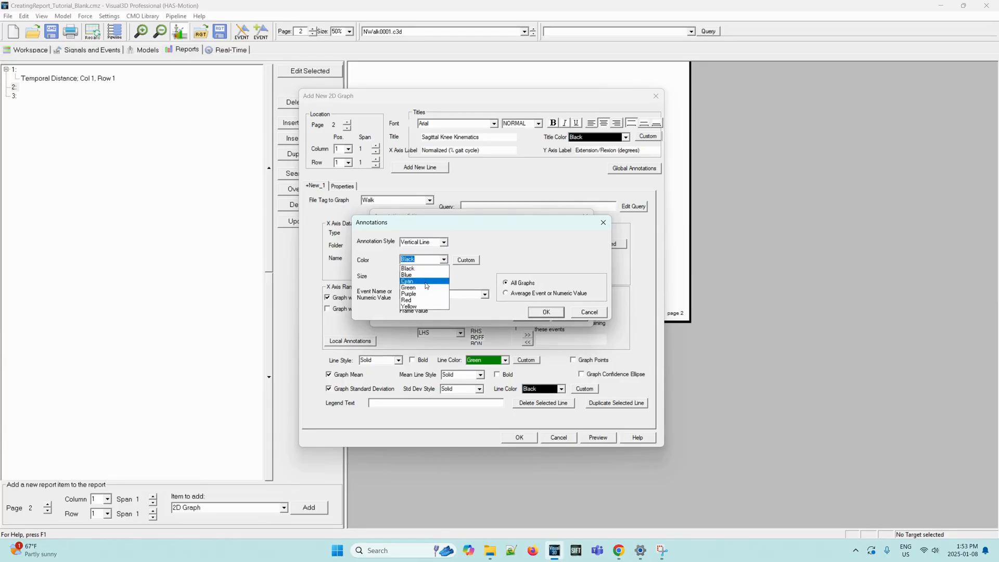
left_click(442, 294)
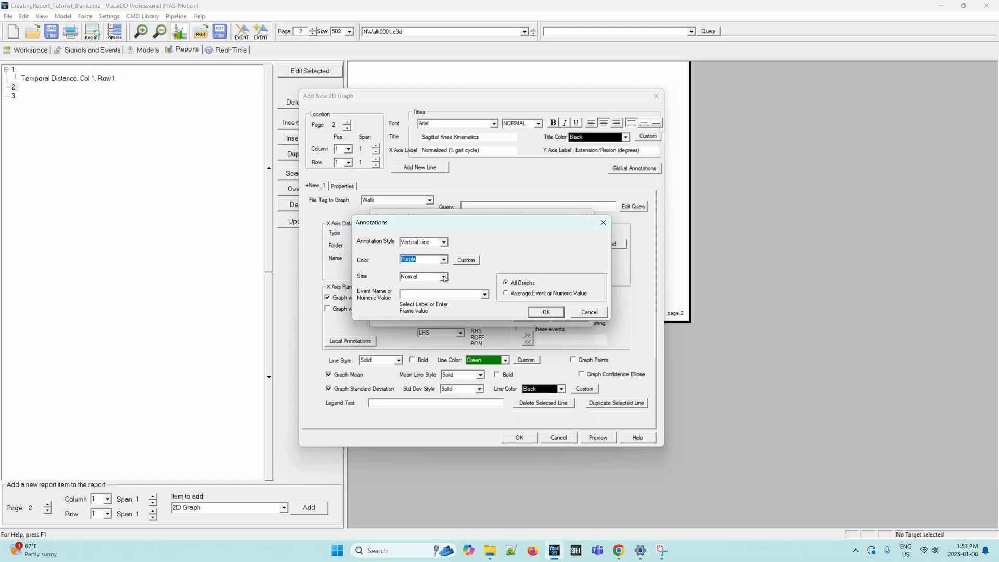
left_click(444, 277)
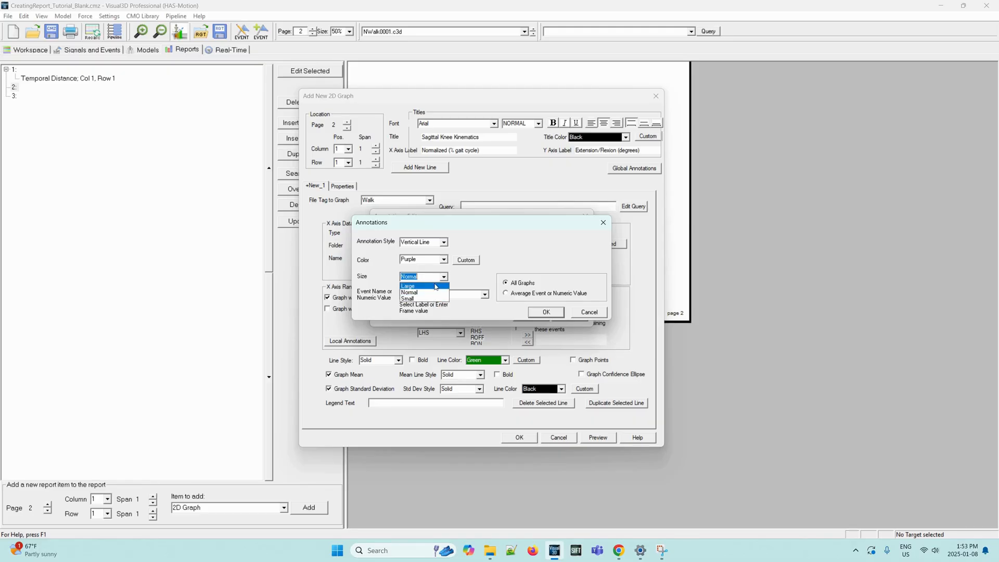
left_click(422, 286)
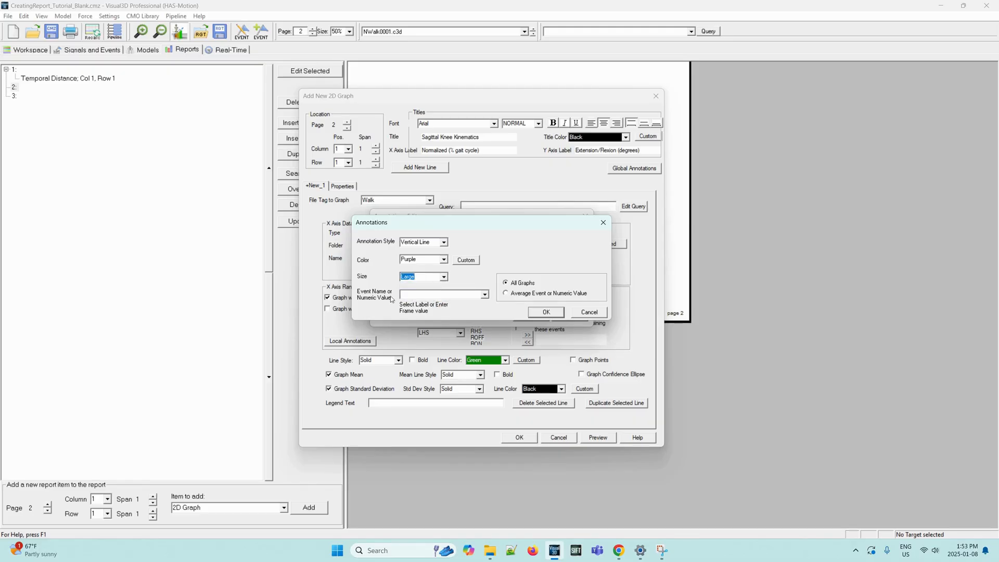
- Tie the annotation to the LTO event as Average Event or Numeric Value, and add the finished graph to the report
left_click(485, 295)
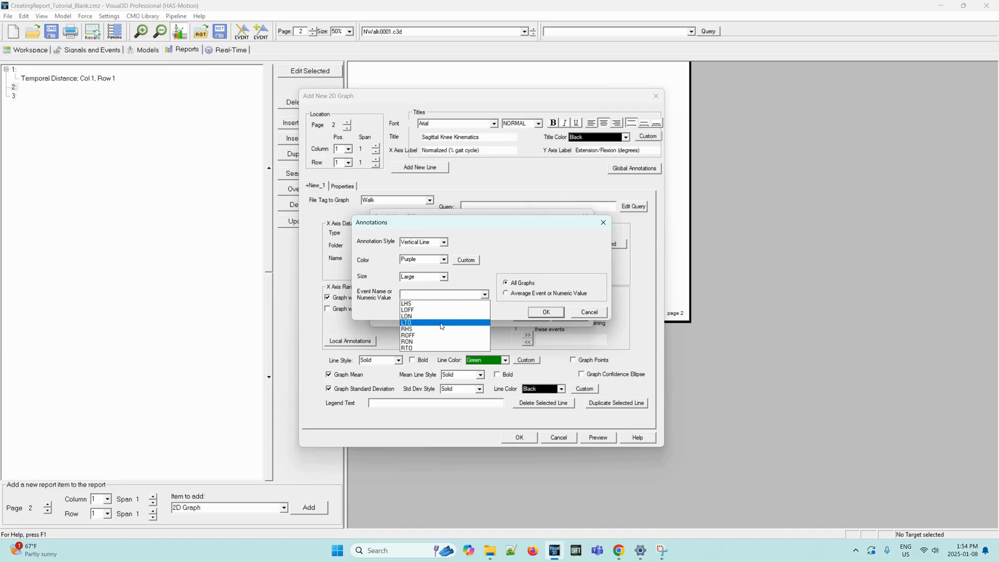
left_click(441, 323)
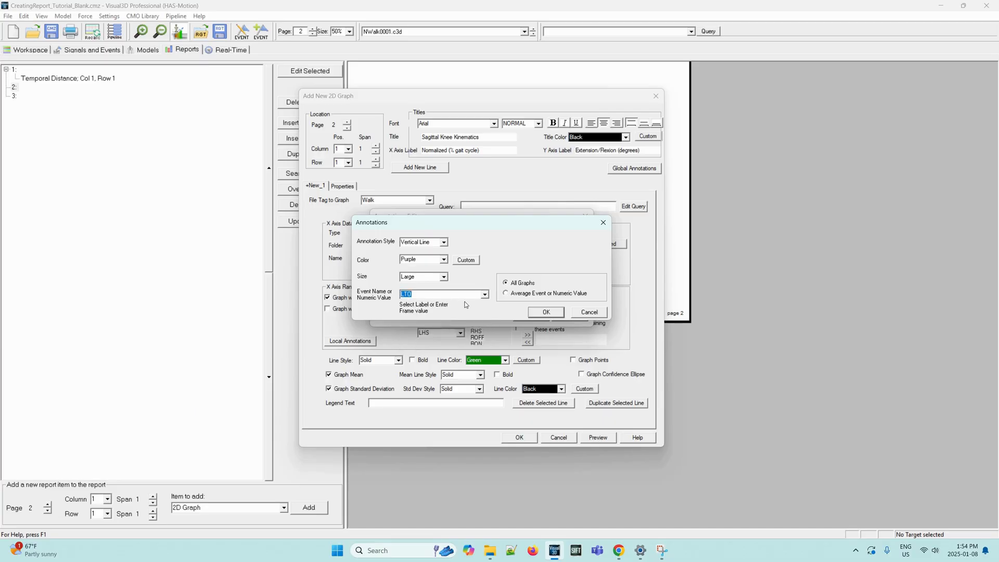
left_click(508, 295)
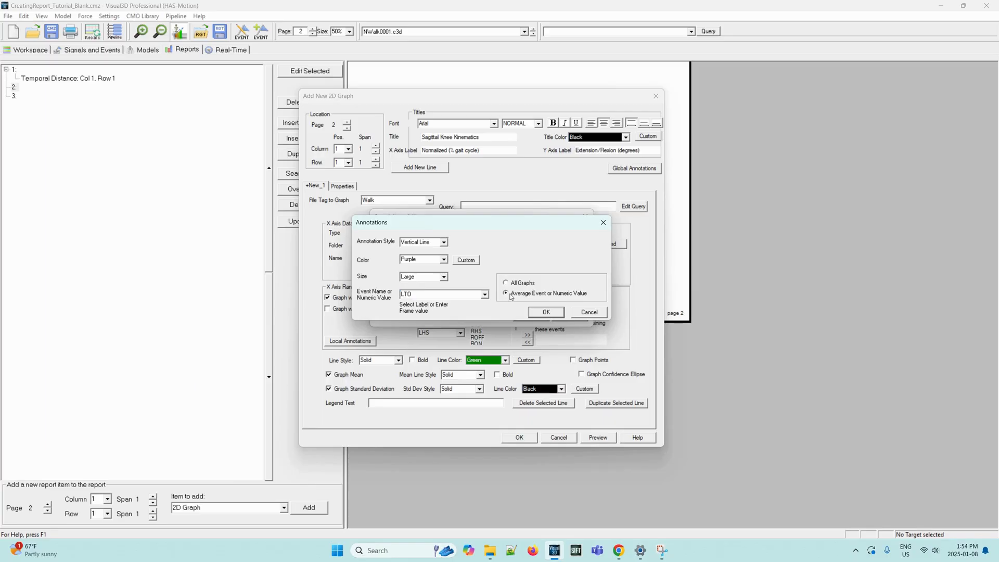
left_click(545, 313)
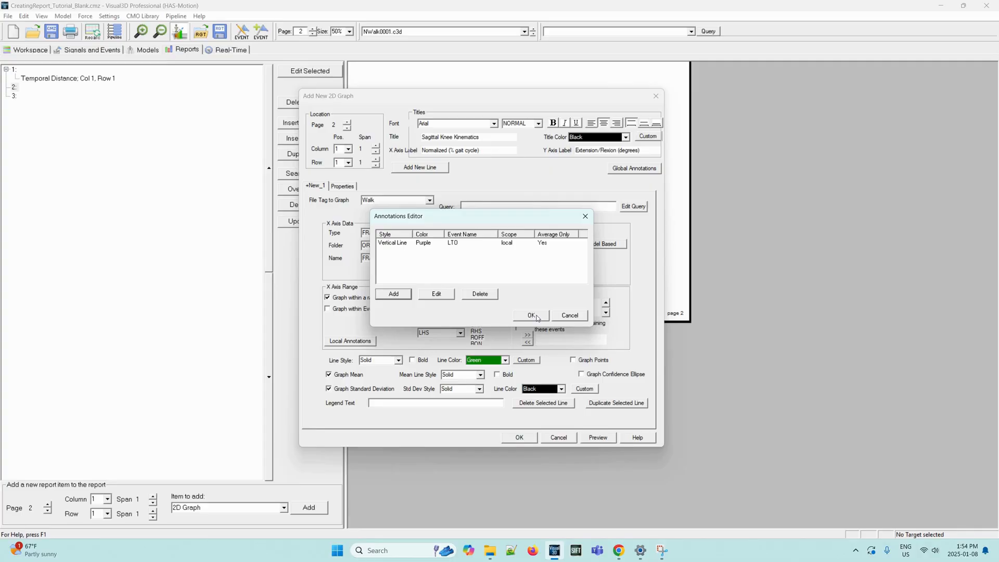
left_click(532, 316)
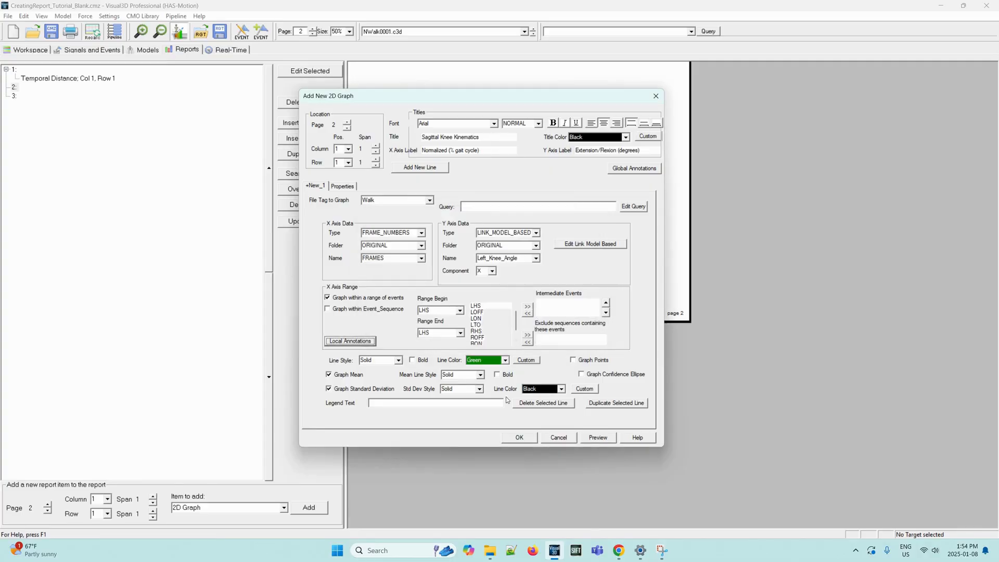
left_click(519, 437)
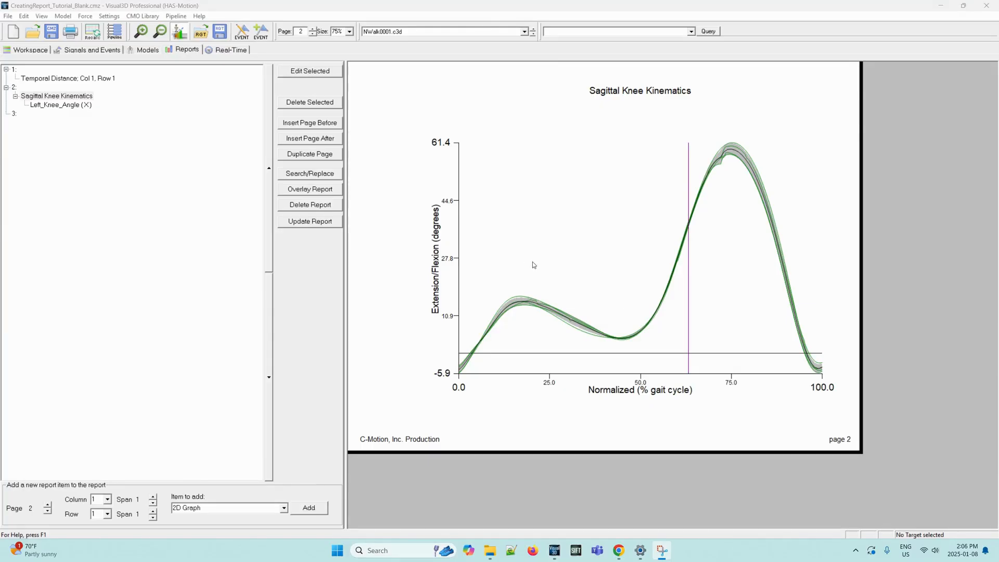
- Open the formatting of the Sagittal Knee Kinematics graph and set its Y axis scale to By Explicit Setting
left_click(548, 229)
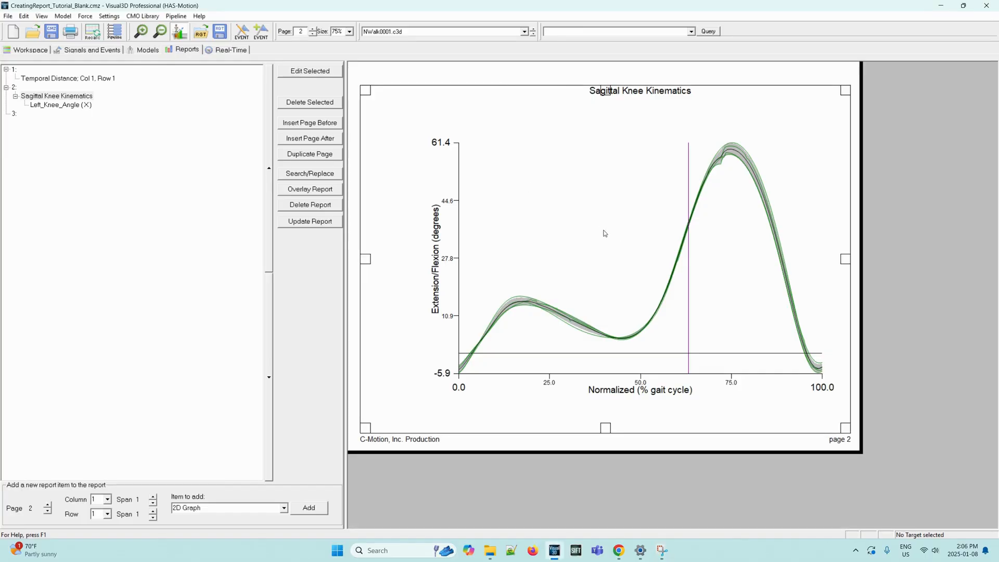
right_click(558, 228)
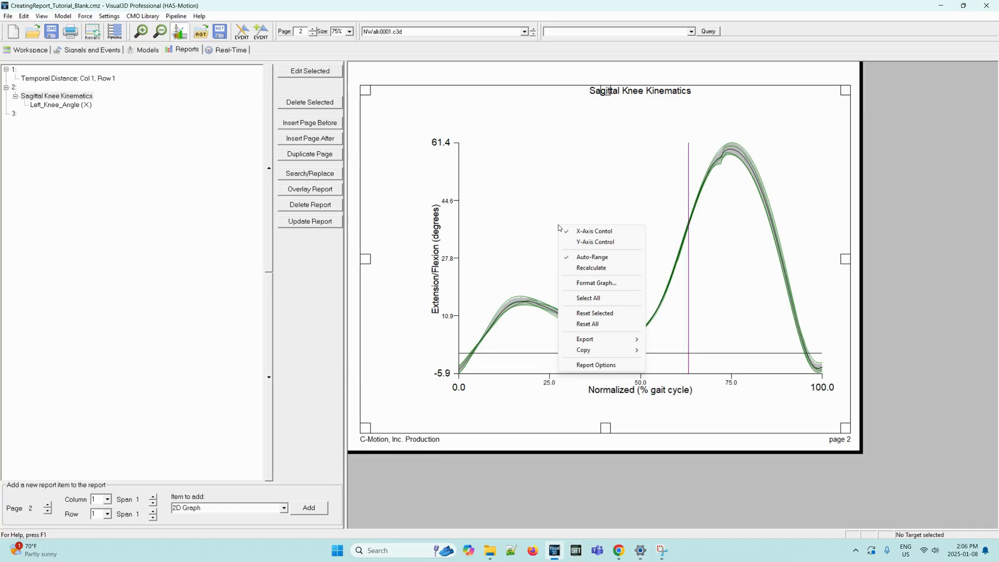
left_click(593, 283)
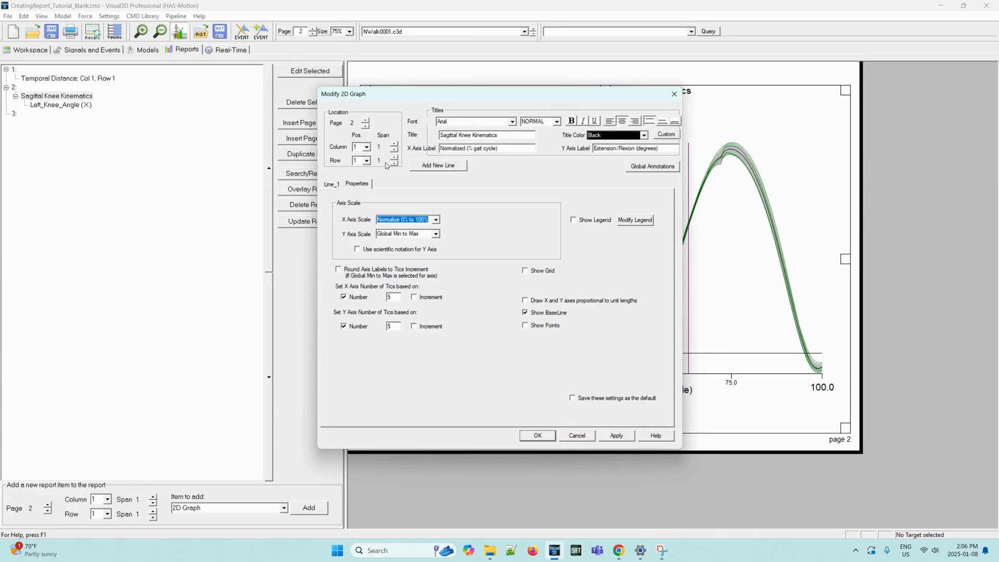
left_click(436, 233)
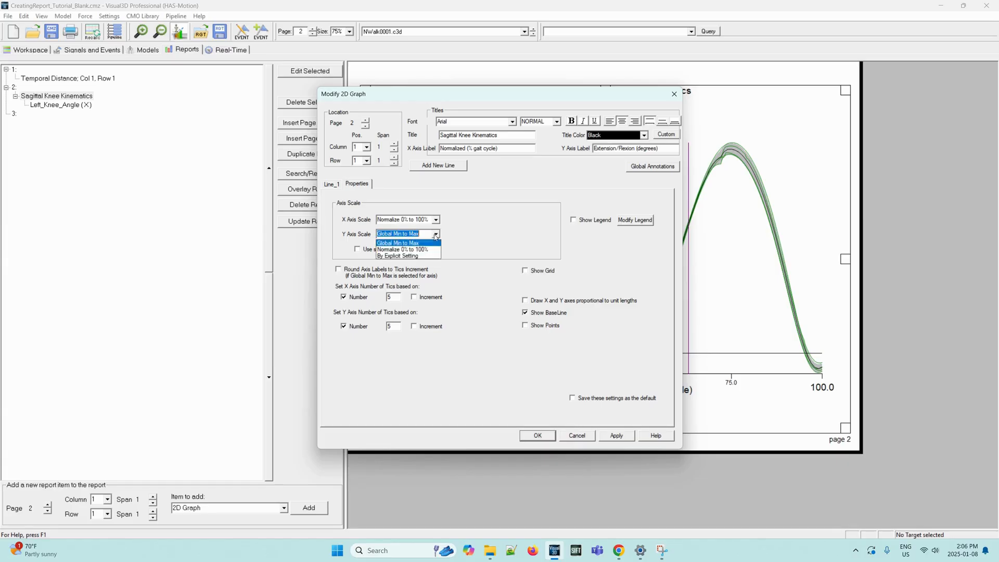
left_click(413, 257)
- Set the graph's Y axis limits to a minimum of -12 and a maximum of 70
left_click(476, 233)
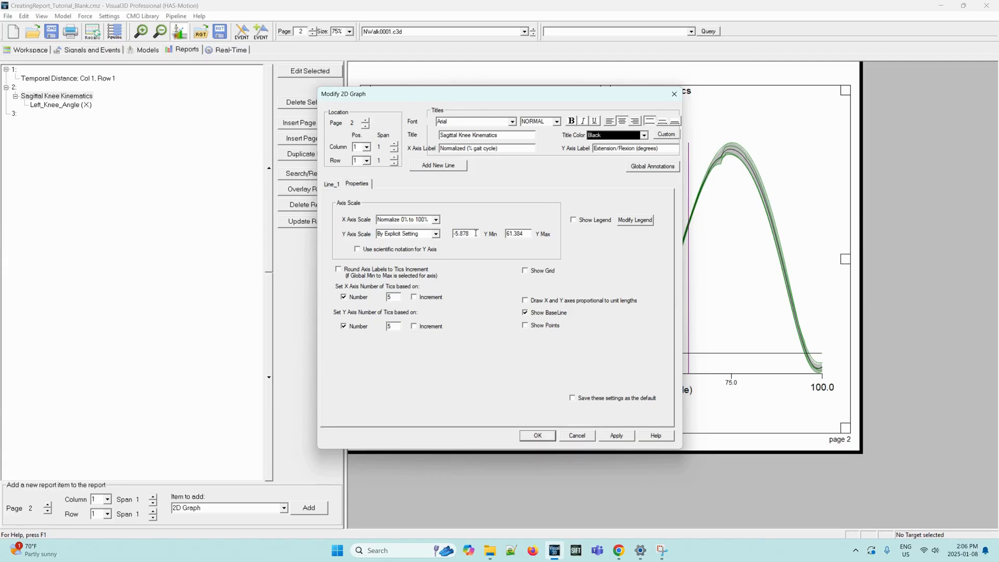
key("BackSpace")
key("BackSpace")
key("BackSpace")
key("BackSpace")
key("BackSpace")
key("BackSpace")
type("-12")
key("BackSpace")
key("BackSpace")
key("BackSpace")
key("BackSpace")
key("BackSpace")
key("BackSpace")
type("70")
- Show the graph's legend with the tag name added to the signal name, and apply the graph changes
left_click(574, 220)
left_click(637, 225)
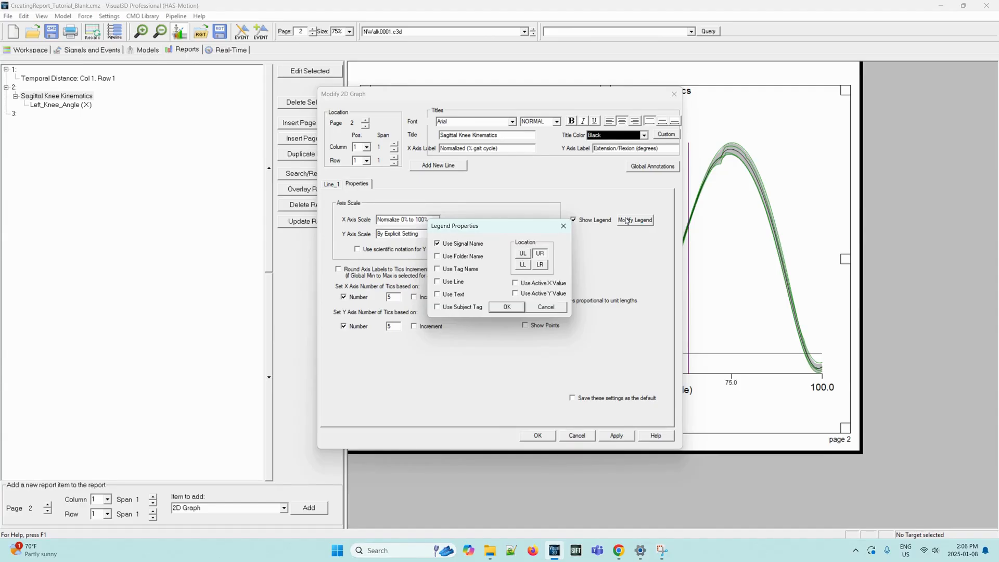
left_click(441, 270)
left_click(520, 304)
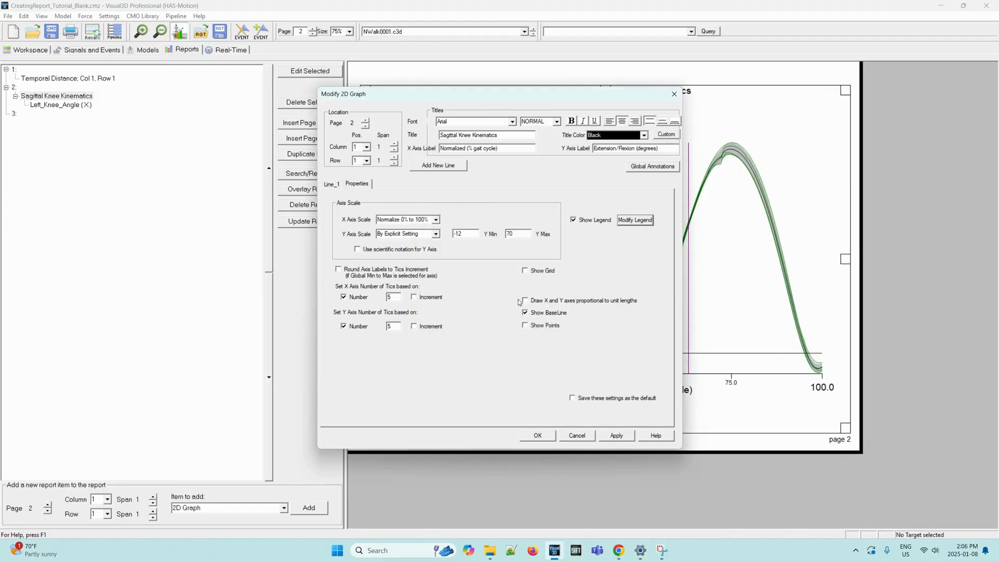
left_click(621, 436)
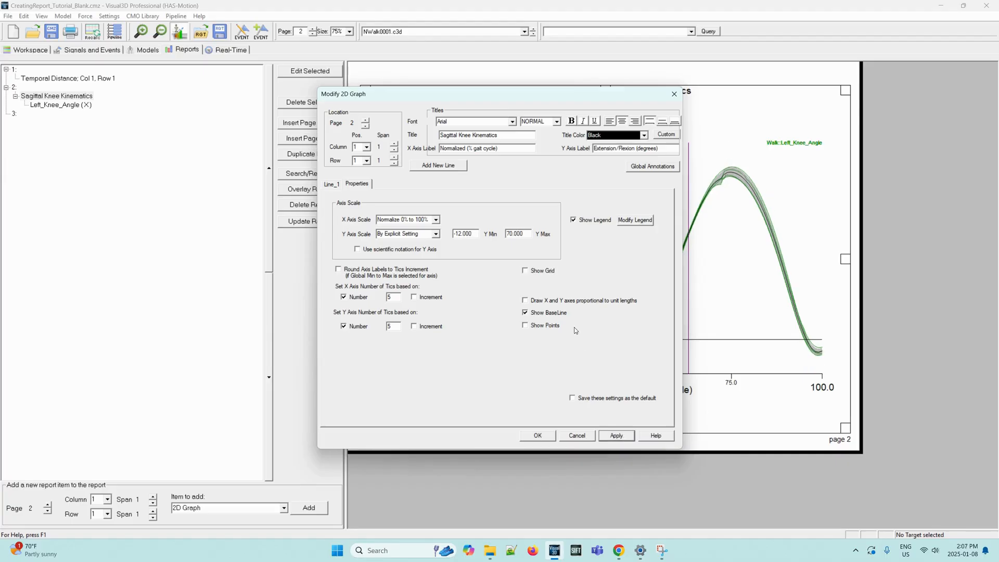
left_click(547, 438)
mouse_move(718, 200)
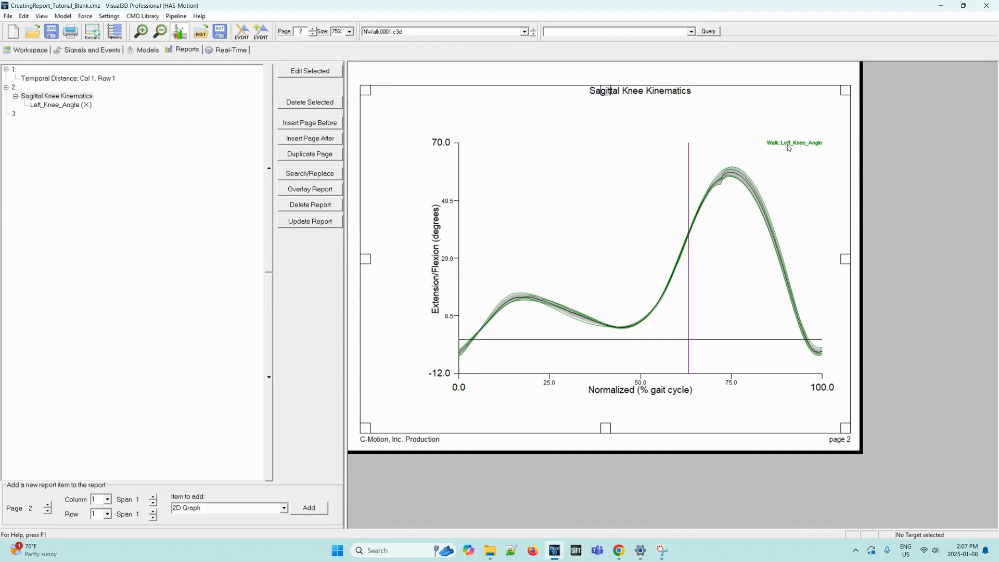
mouse_move(744, 220)
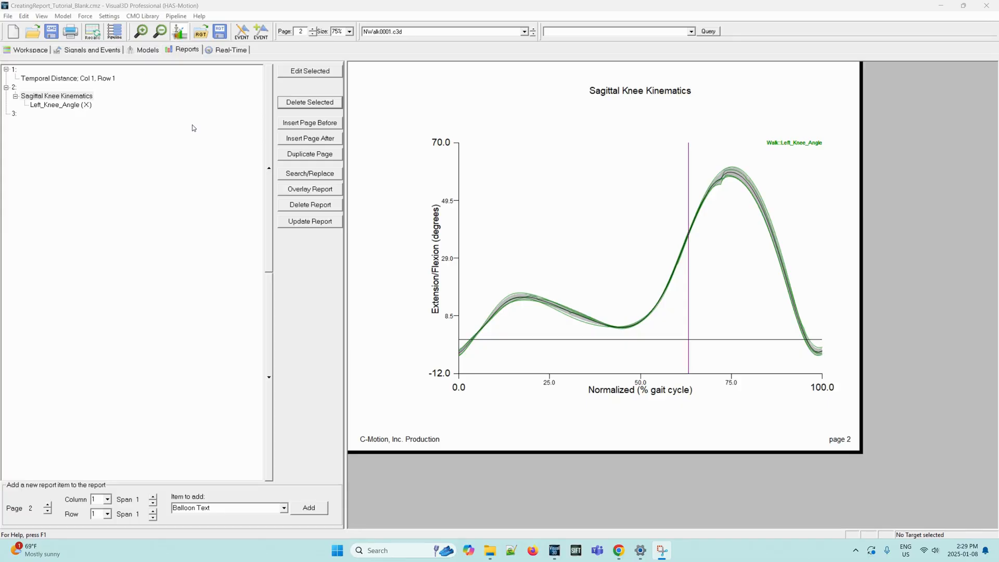
- Start a new Balloon Text item on page 2 positioned 22% across and 77% down
left_click(82, 98)
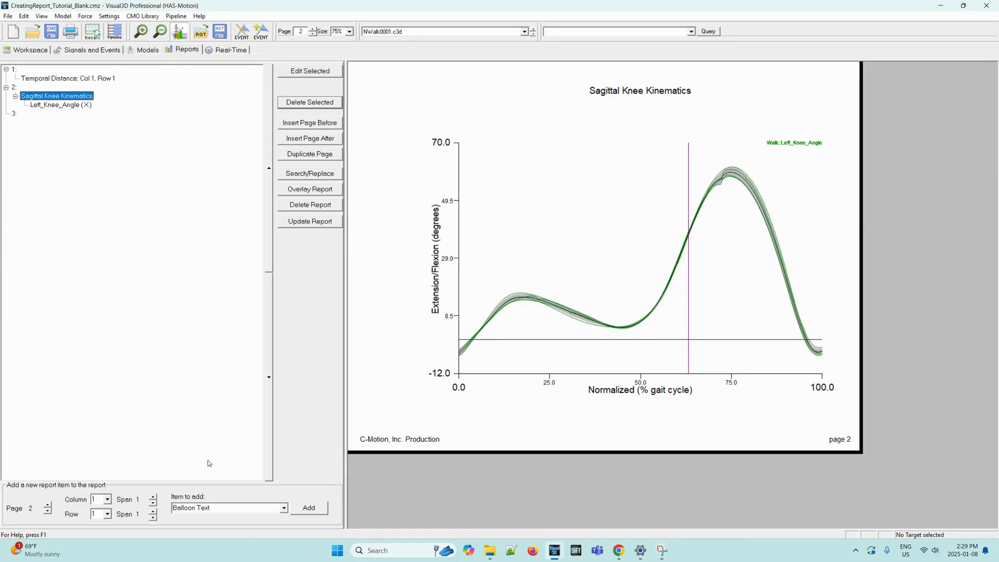
left_click(284, 509)
left_click(293, 516)
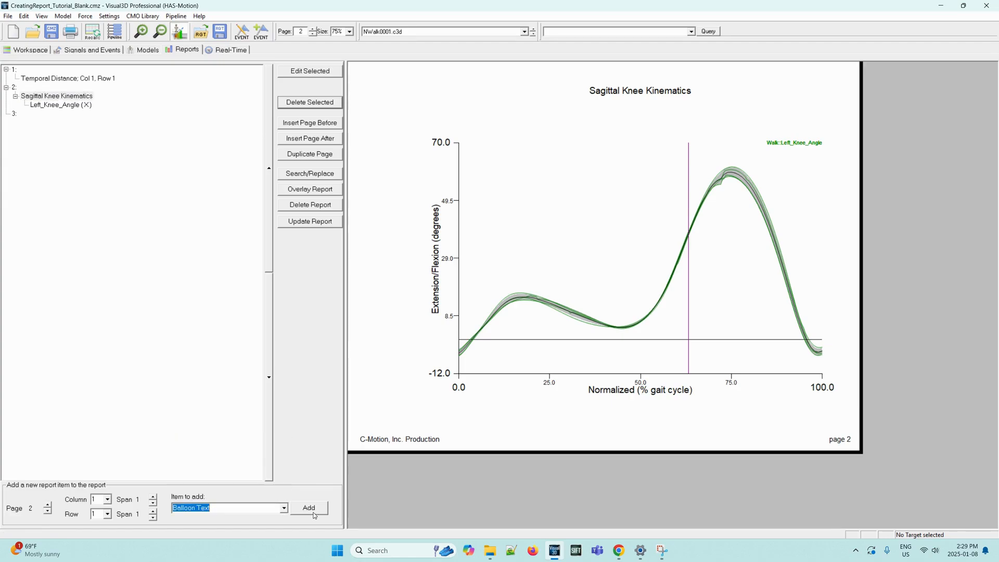
left_click(309, 509)
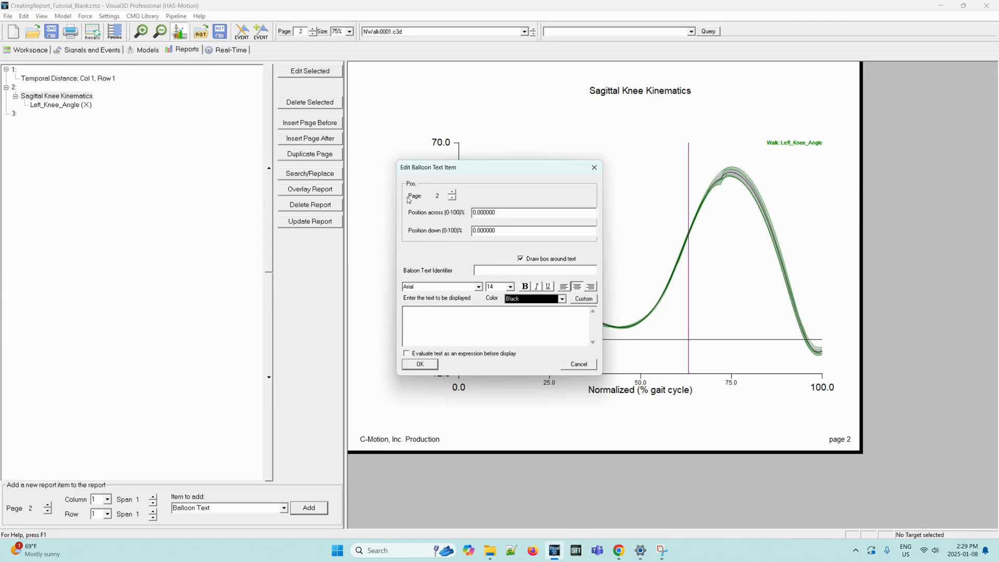
double_click(496, 212)
type("22")
double_click(504, 232)
type("77")
- Give the balloon text the identifier LHS1 and the display text "LHS", and add it to the page
left_click(526, 267)
type("LHS1")
left_click(473, 327)
type("LHS")
left_click(420, 366)
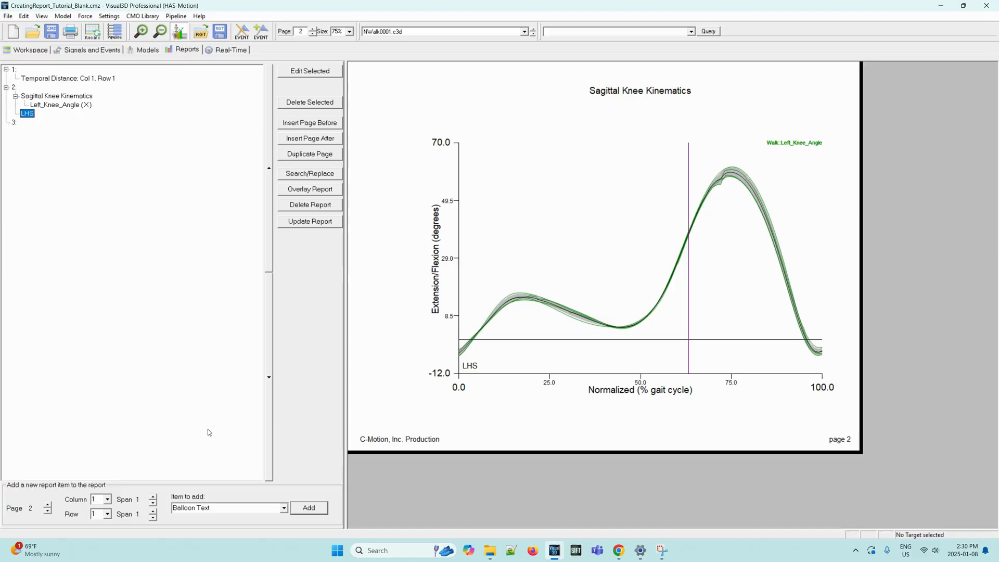
- Start another Balloon Text item on page 2 and position it 89% across and 77% down
left_click(309, 507)
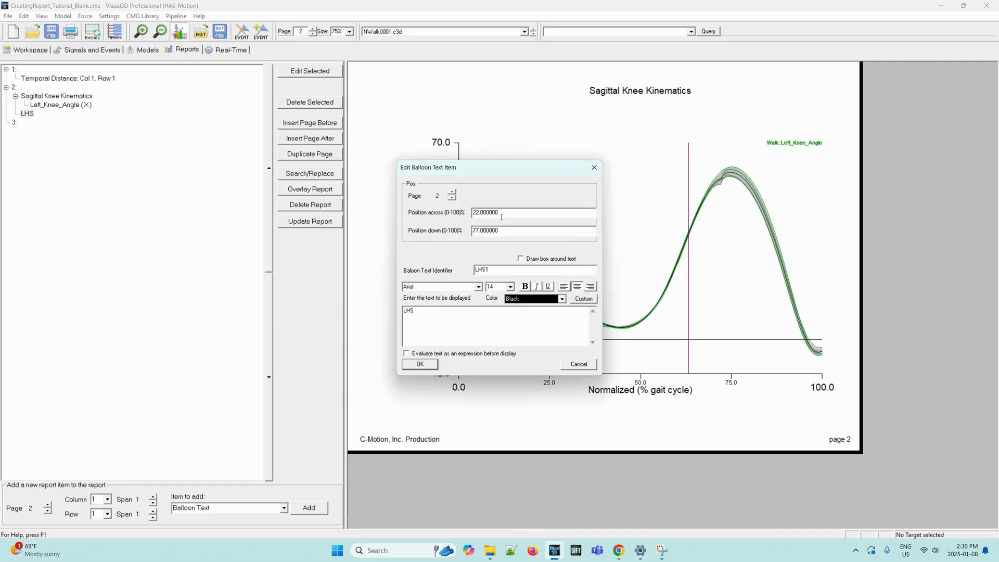
left_click(579, 364)
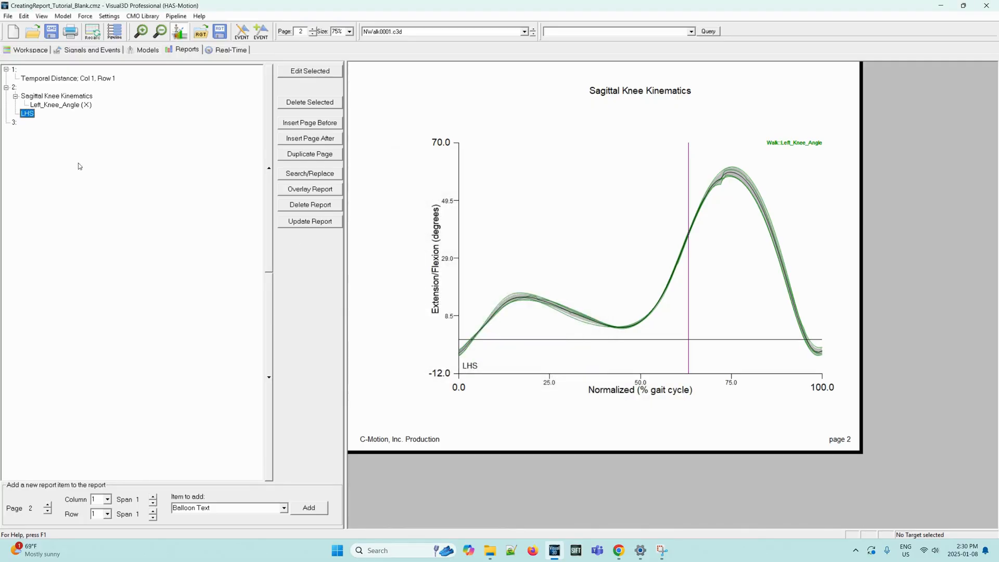
left_click(85, 97)
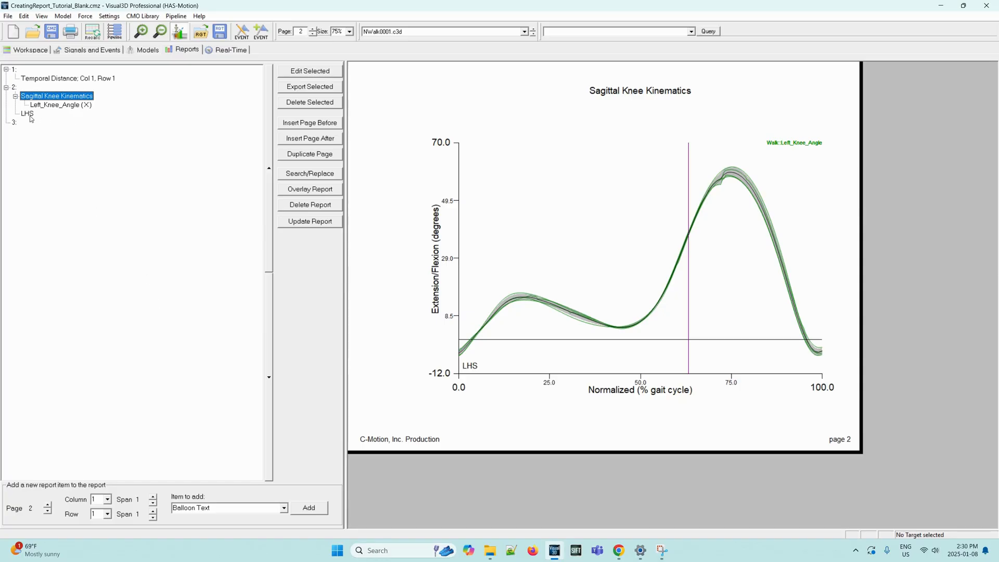
left_click(317, 507)
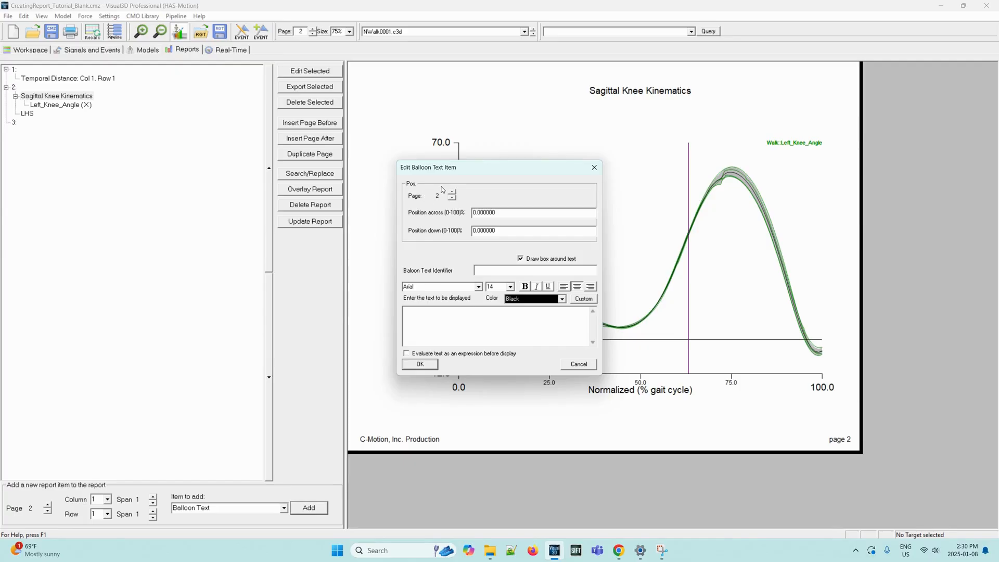
left_click_drag(518, 212, 353, 212)
type("89")
left_click_drag(514, 228, 437, 229)
type("77")
- Give the balloon text the identifier LHS2 and the display text "LHS" without a surrounding box, and add it to the page
left_click(485, 270)
left_click(521, 258)
type("LHS2")
type("LHS")
left_click(419, 365)
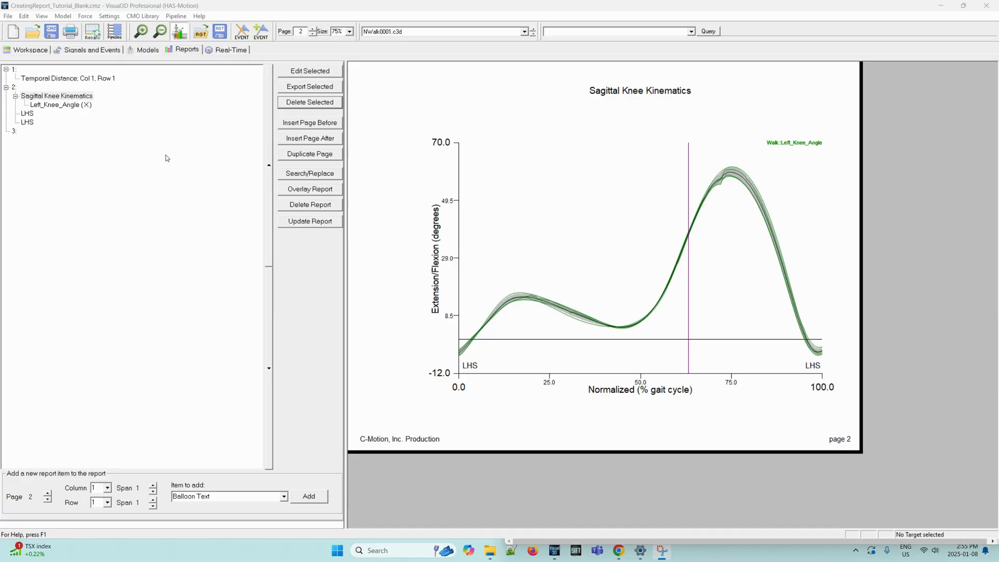
- Duplicate page 2 of the report, and open Search/Replace for the duplicated page 3
left_click(82, 96)
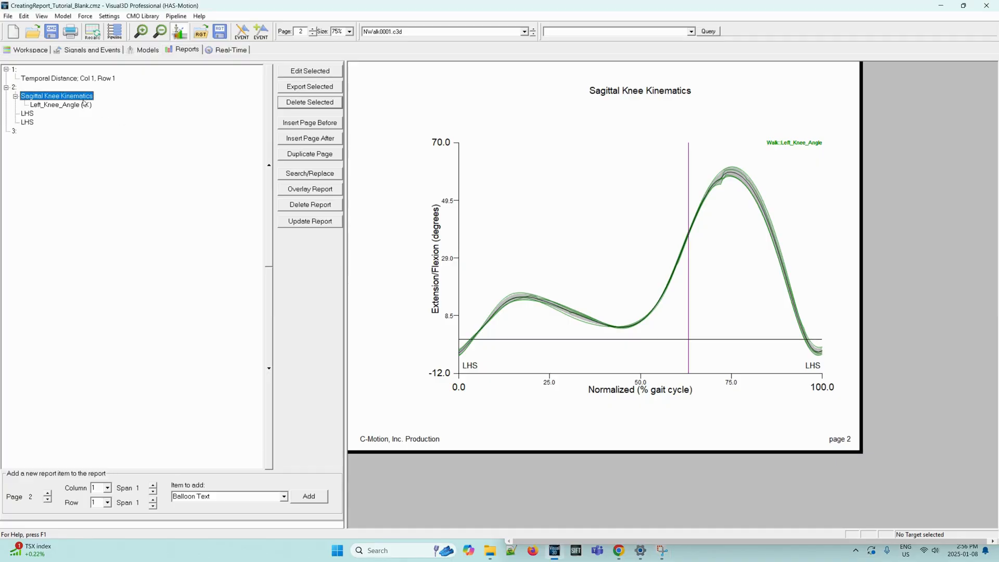
left_click(321, 158)
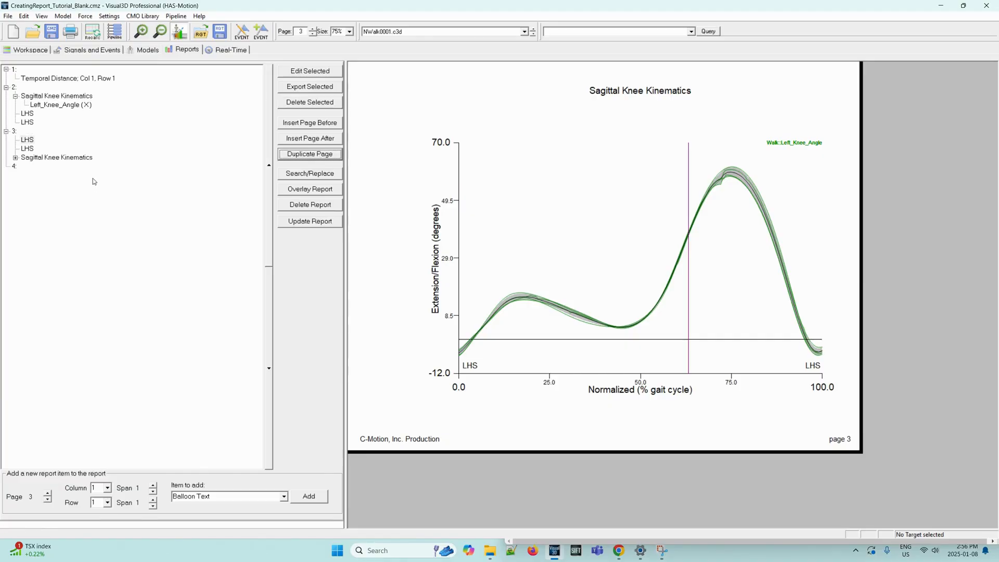
left_click(14, 131)
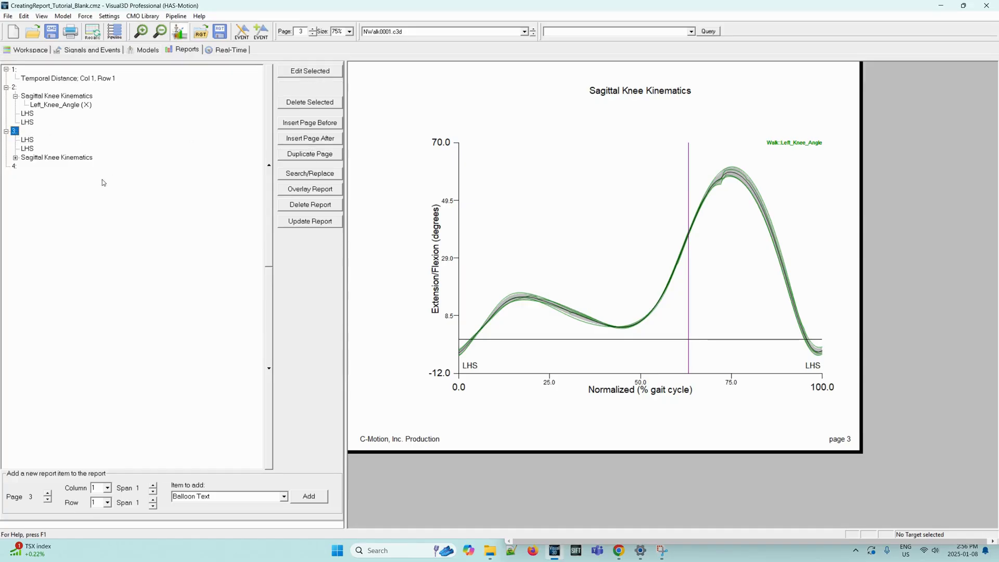
left_click(308, 175)
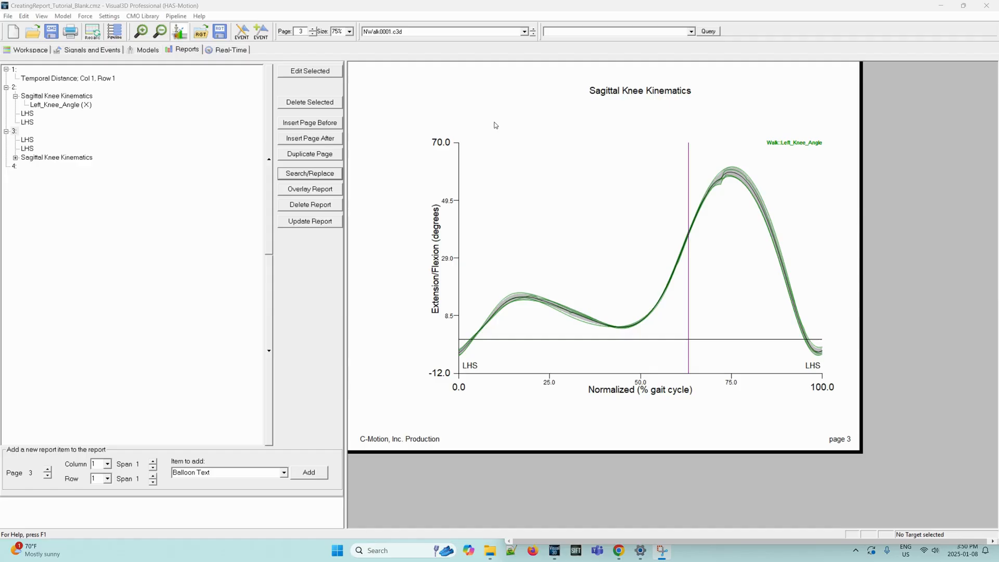
- Save the report template as CreatingReportTutorial_Template in the Visual3D Tutorial 8 folder inside HAS-Motion
left_click(10, 16)
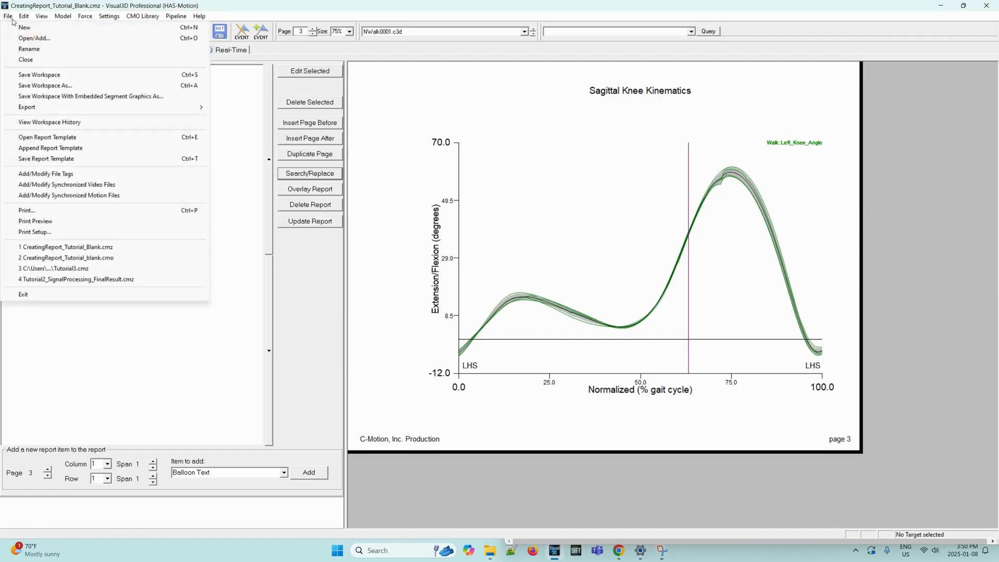
left_click(51, 159)
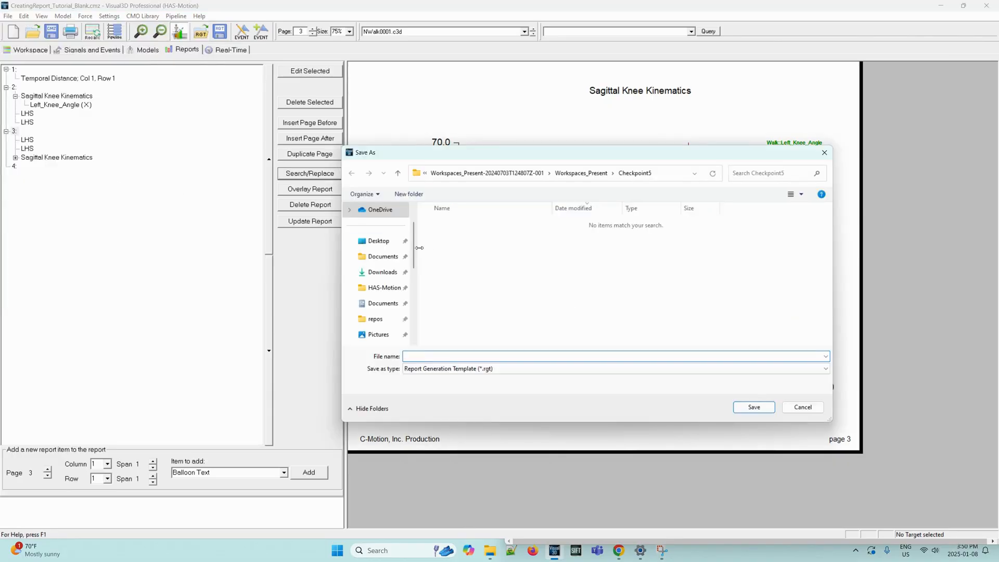
left_click(381, 286)
scroll(467, 312, "down", 1)
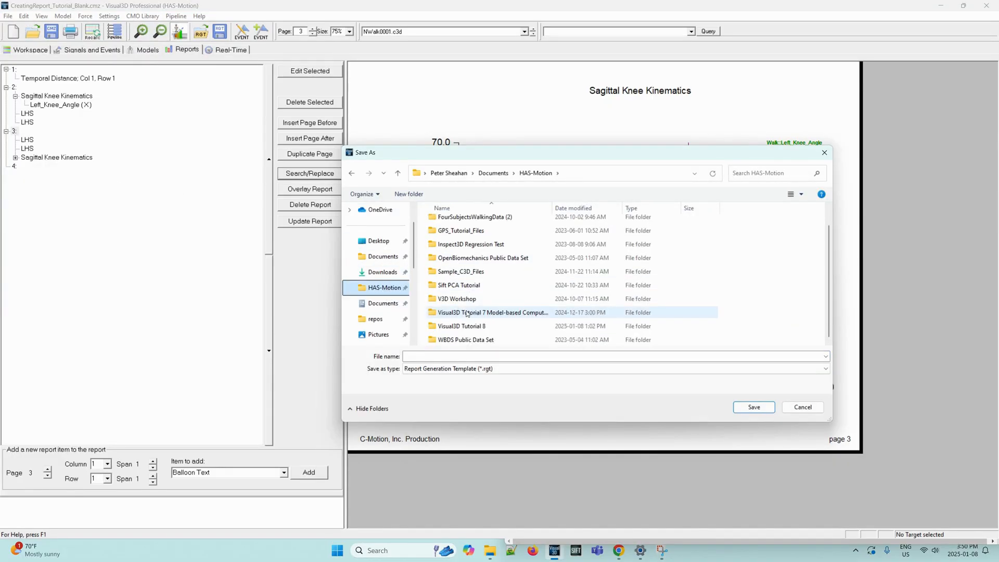
double_click(468, 326)
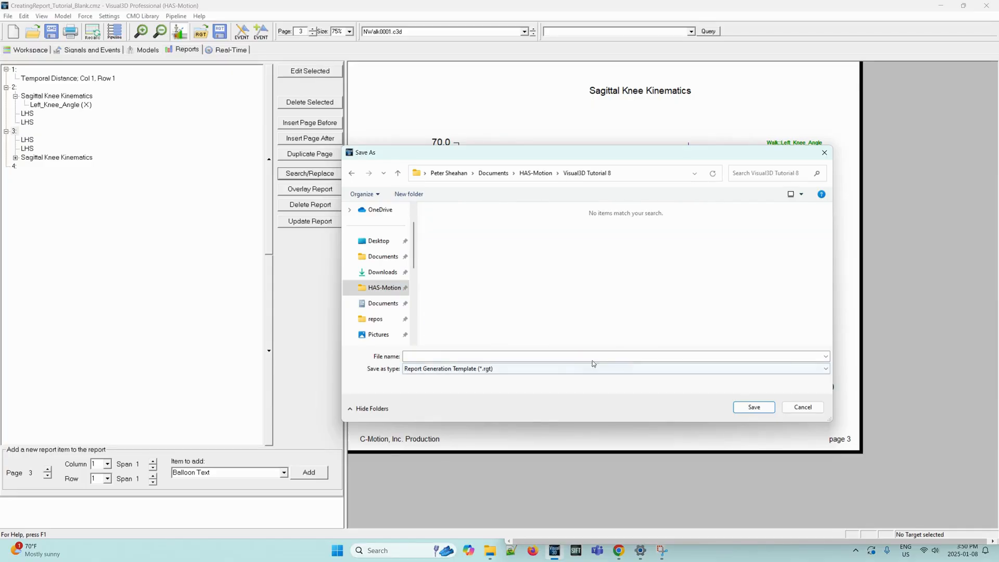
left_click(541, 354)
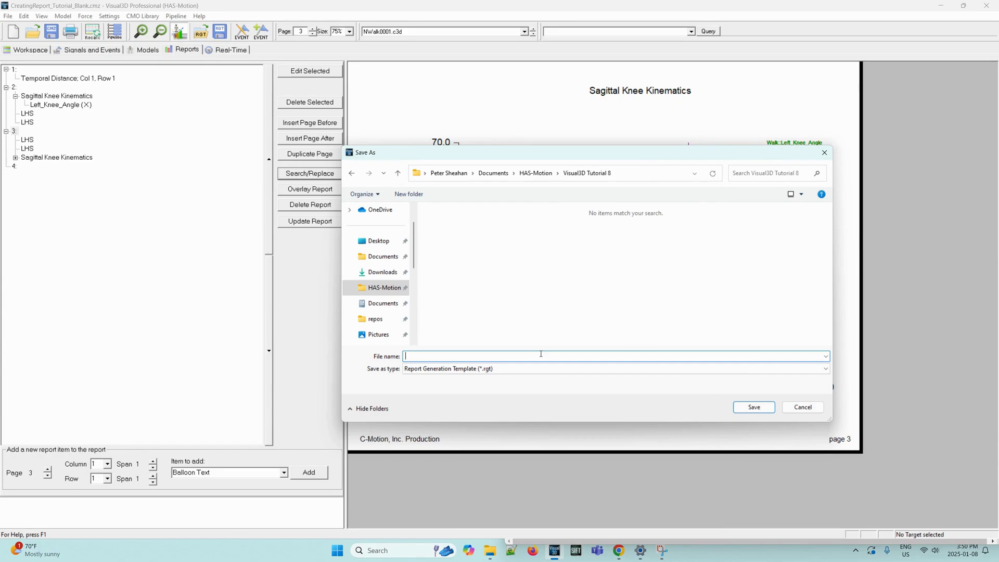
type("CreatingReport")
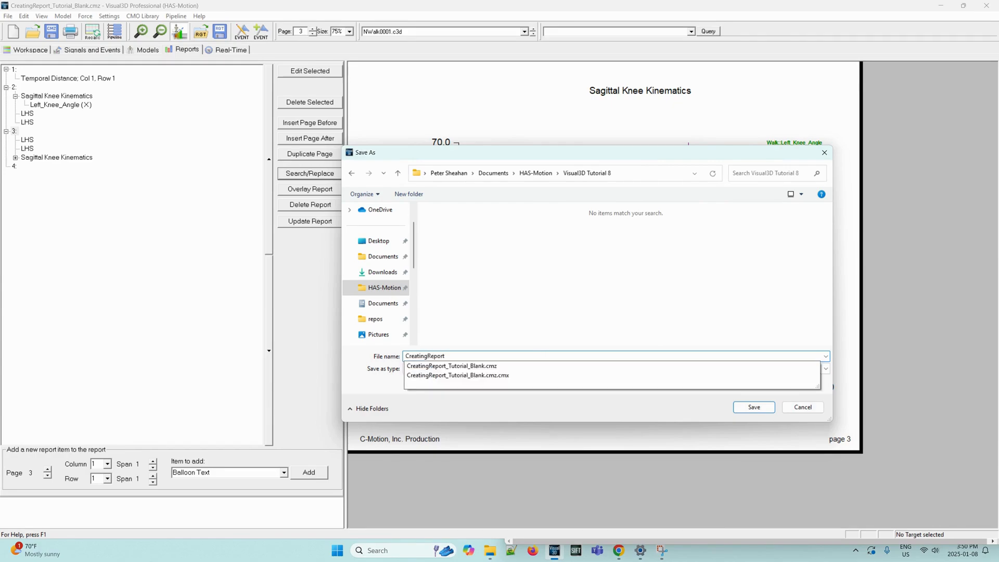
type("Tuto")
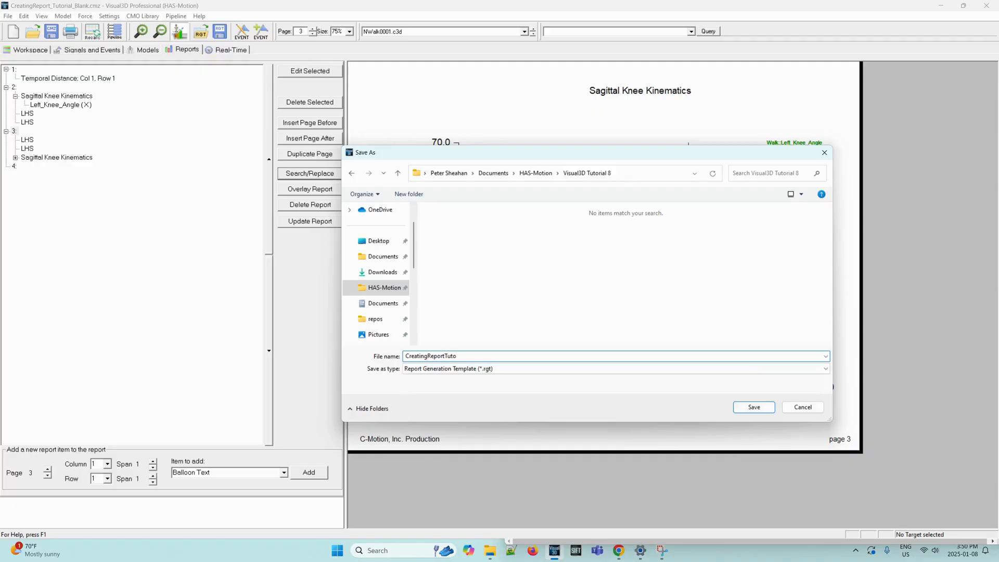
type("rial_Template")
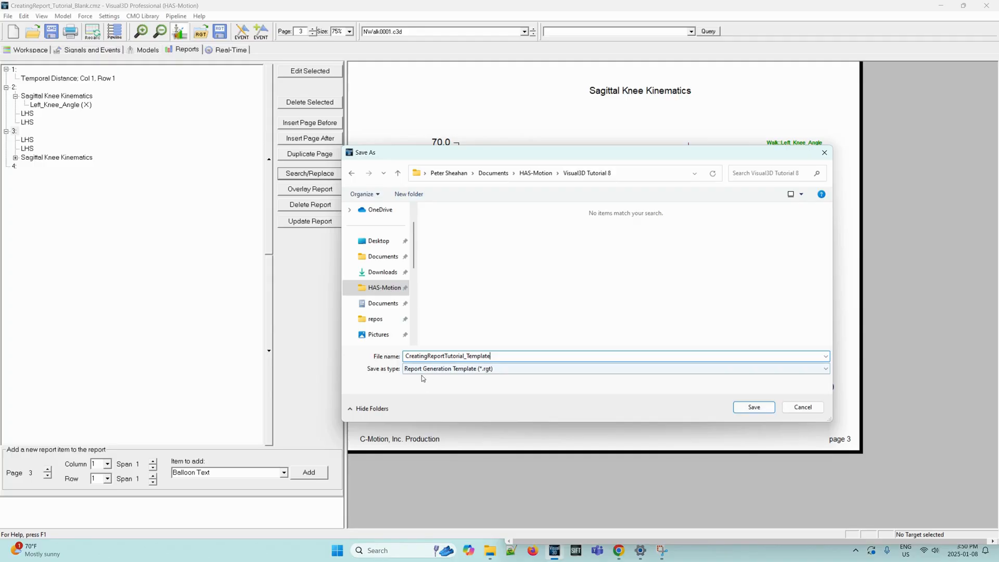
left_click(748, 411)
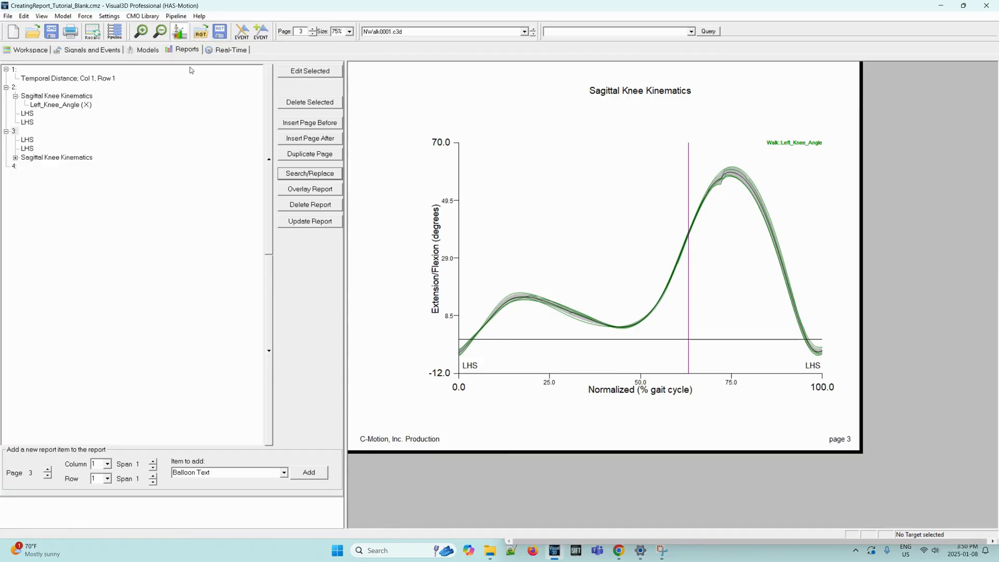
- Show the 3D animation beside the report graph, and play and pause the walking trial
left_click(173, 39)
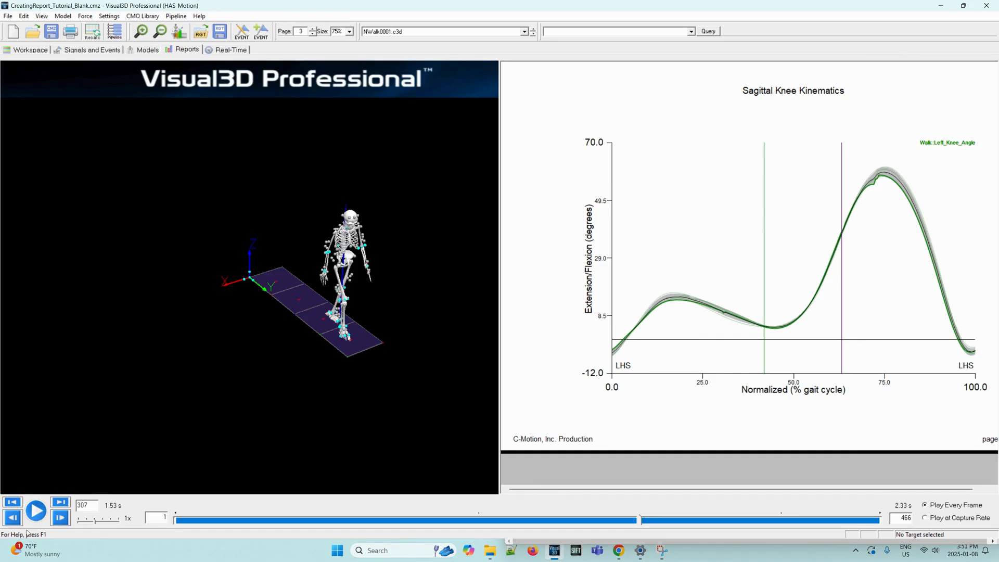
left_click(35, 510)
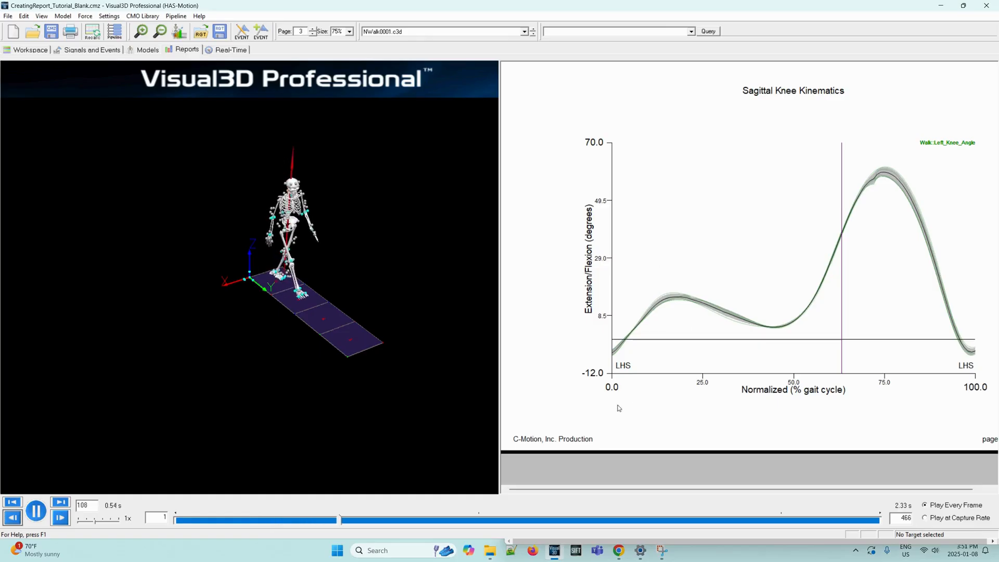
left_click(36, 510)
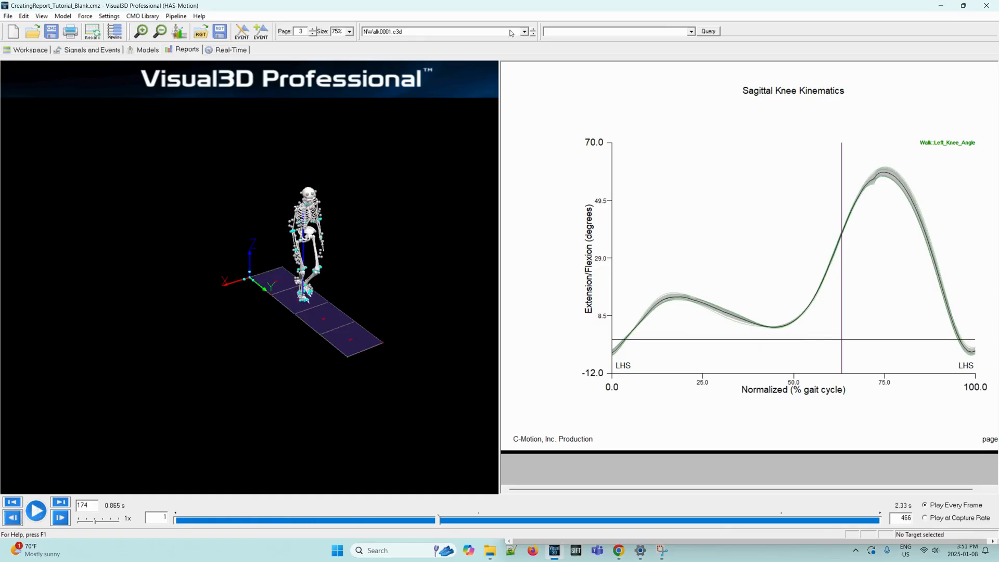